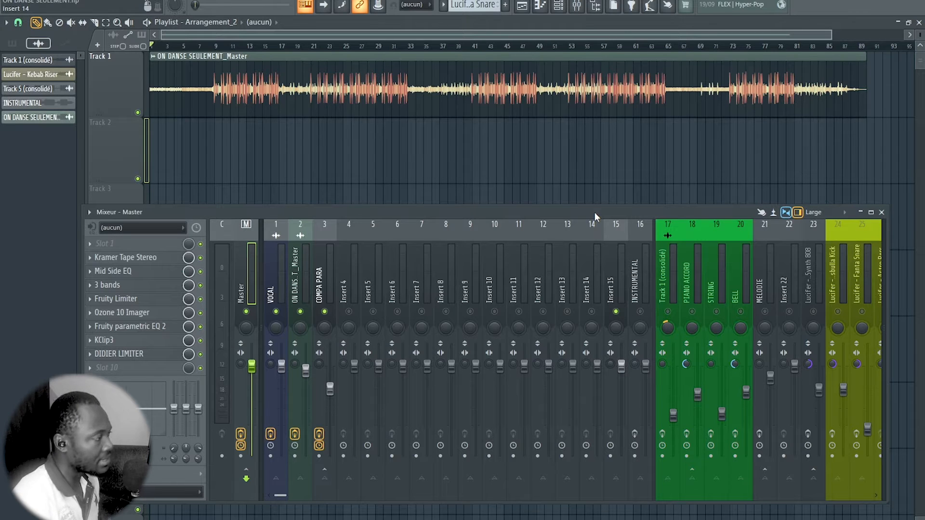
Step: Select mixer Insert 8 and set its audio input to the mono source In 2
{"action": "left_click", "coordinate": [276, 228]}
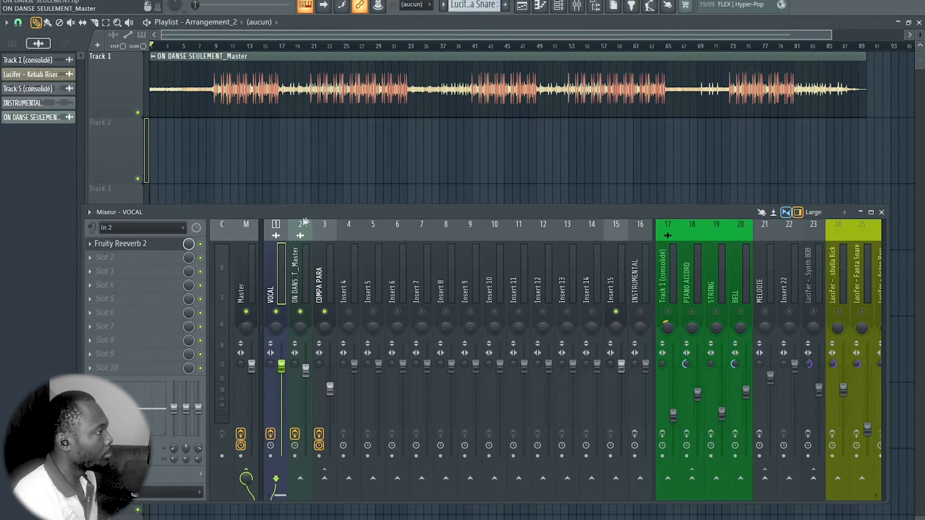
{"action": "left_click", "coordinate": [448, 226]}
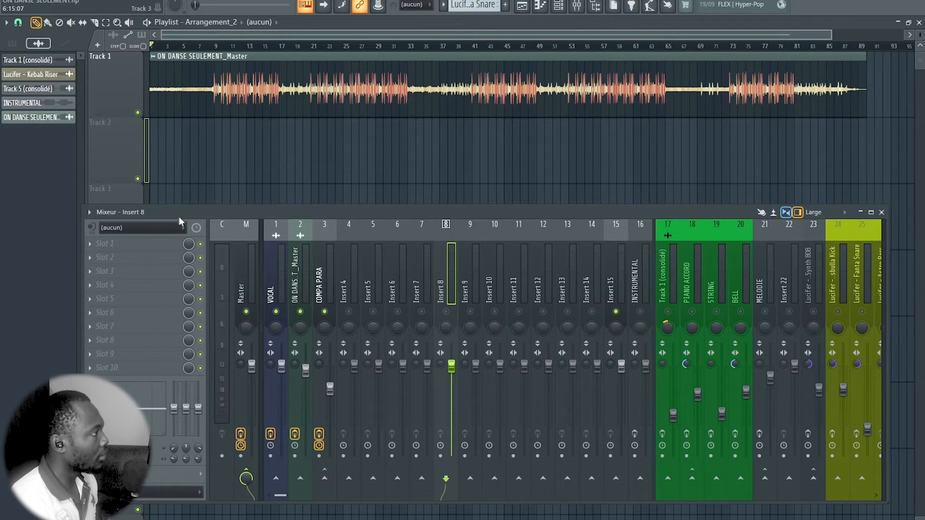
{"action": "left_click", "coordinate": [174, 228]}
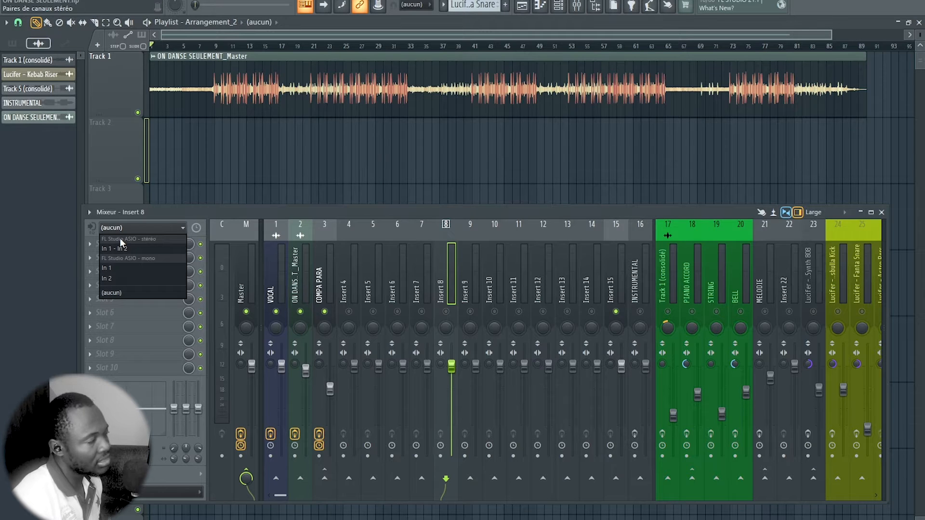
{"action": "left_click", "coordinate": [194, 212]}
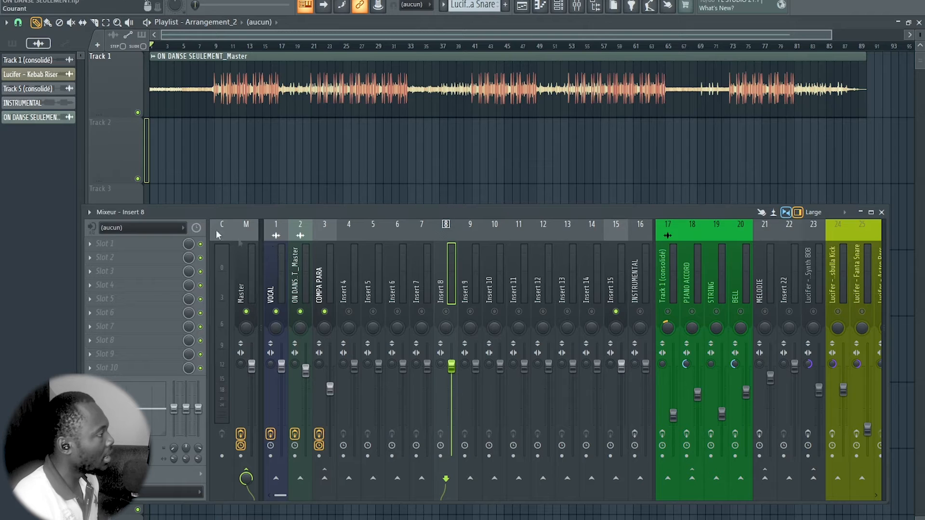
{"action": "left_click", "coordinate": [181, 228]}
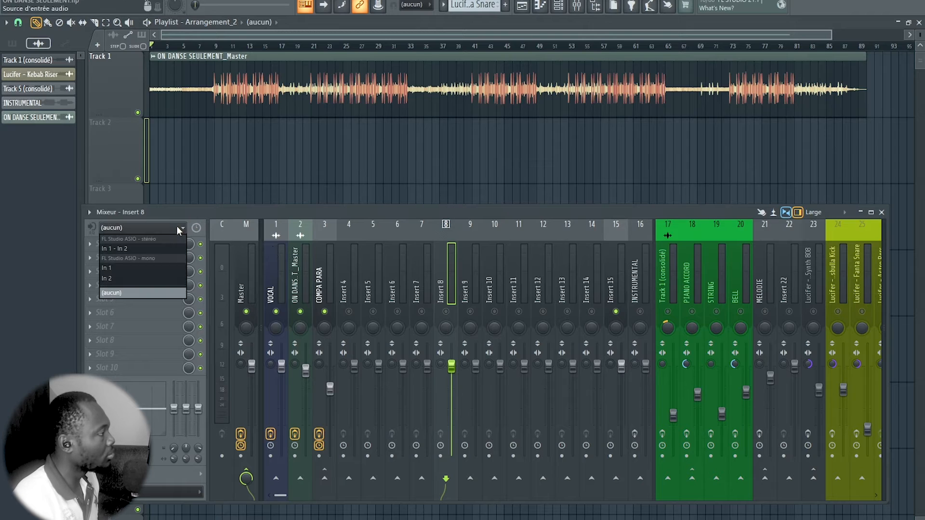
{"action": "left_click", "coordinate": [112, 279]}
{"action": "left_click", "coordinate": [553, 296]}
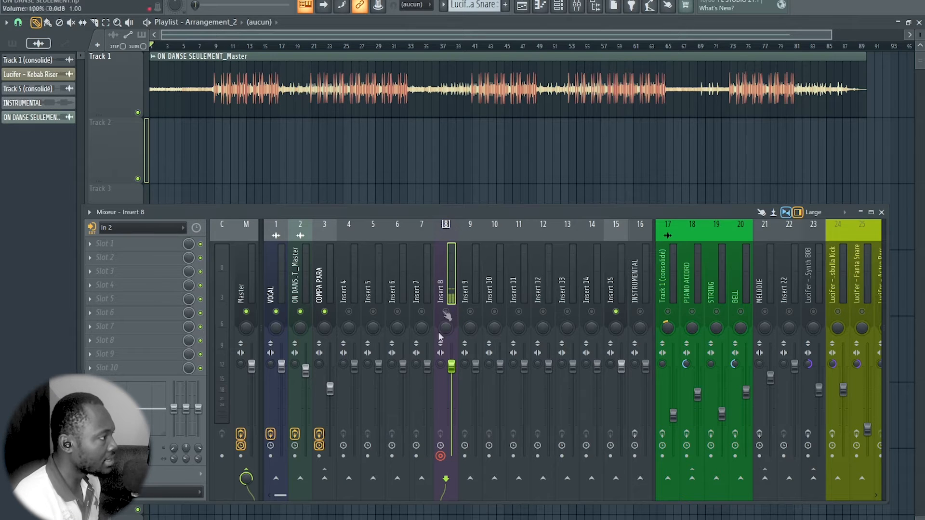
Step: Re-arm Insert 8 for disk recording, saving its WAV file in the VOCAL folder of ON DANSE SEULEMENT
{"action": "left_click", "coordinate": [441, 456]}
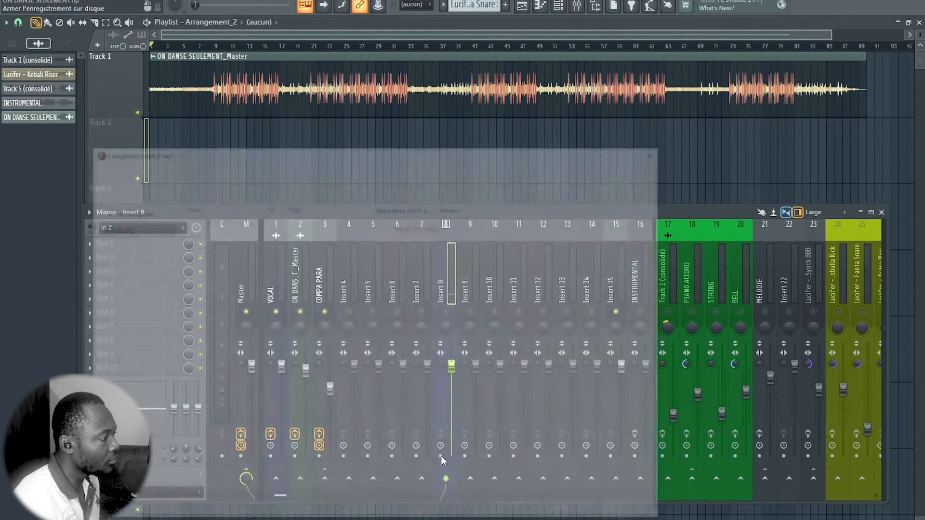
{"action": "right_click", "coordinate": [441, 457]}
{"action": "left_click", "coordinate": [393, 263]}
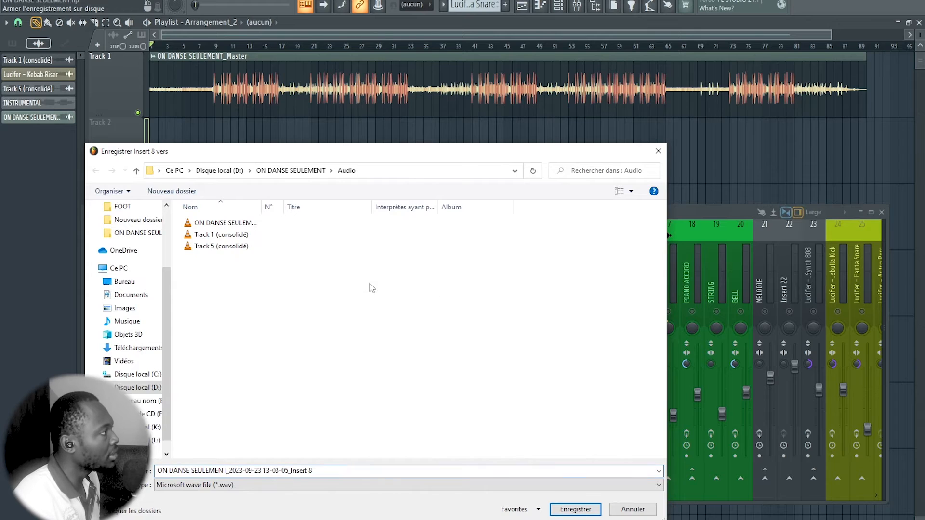
{"action": "left_click", "coordinate": [300, 169]}
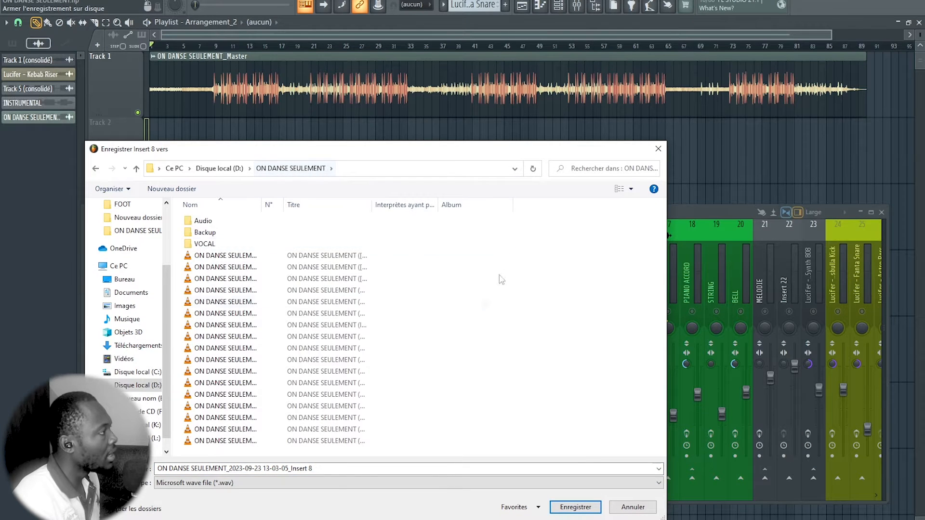
{"action": "double_click", "coordinate": [211, 244]}
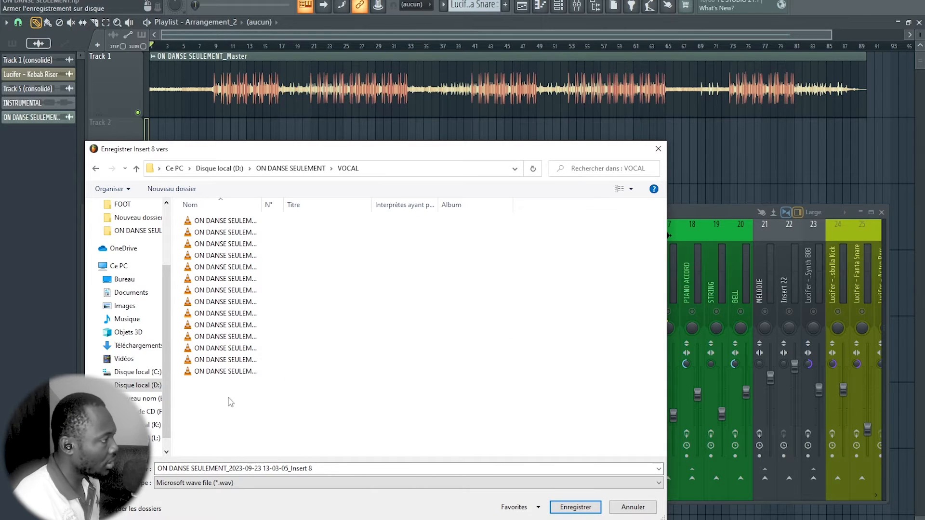
{"action": "left_click", "coordinate": [575, 507]}
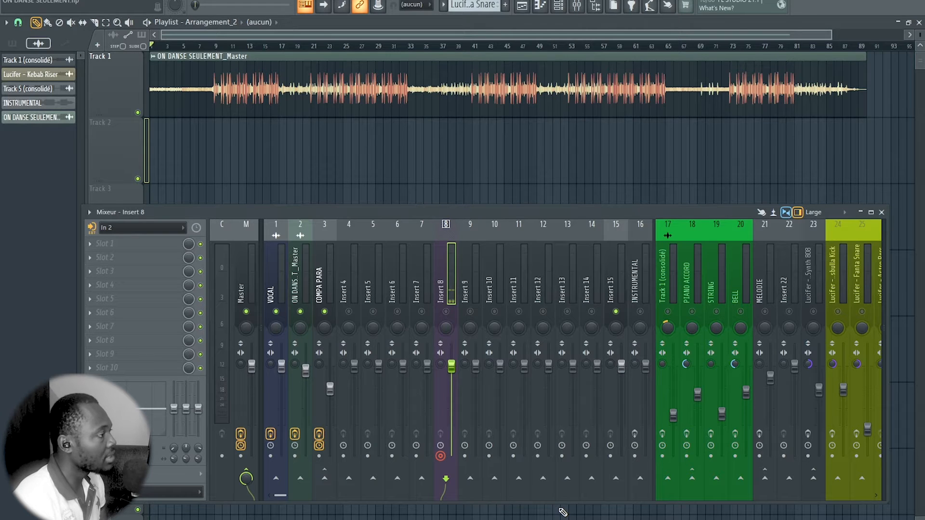
Step: Reset Insert 8's audio input to (aucun)
{"action": "left_click", "coordinate": [118, 227]}
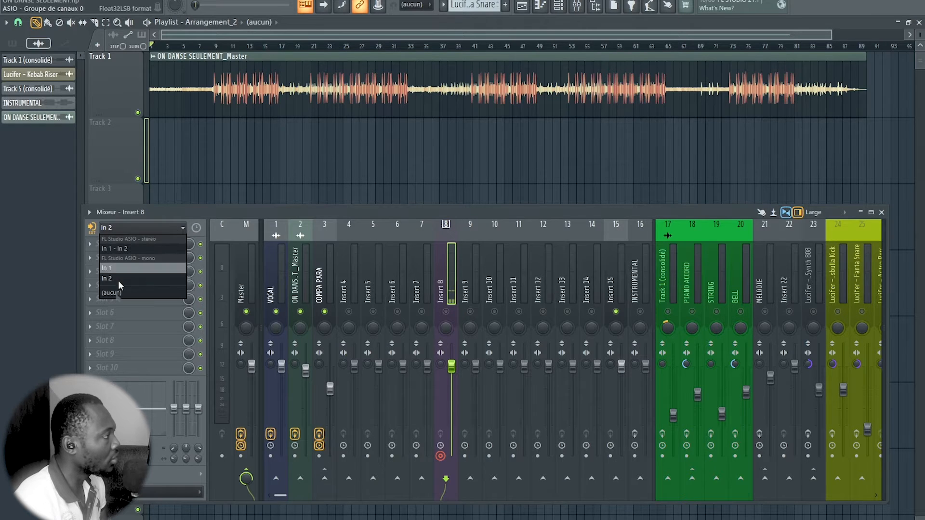
{"action": "left_click", "coordinate": [116, 294]}
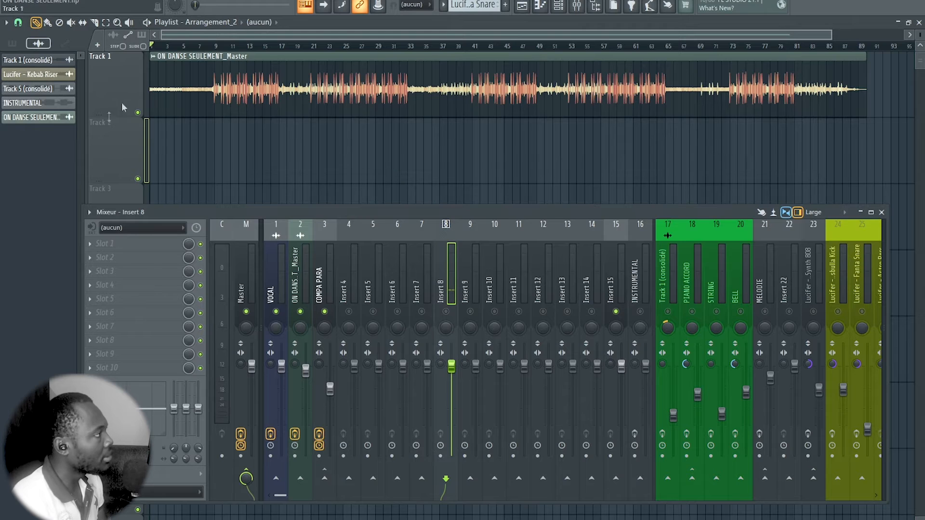
Step: Change playlist Track 2 to audio track mode, linked to mixer Insert 11
{"action": "left_click_drag", "start_coordinate": [228, 214], "coordinate": [227, 233]}
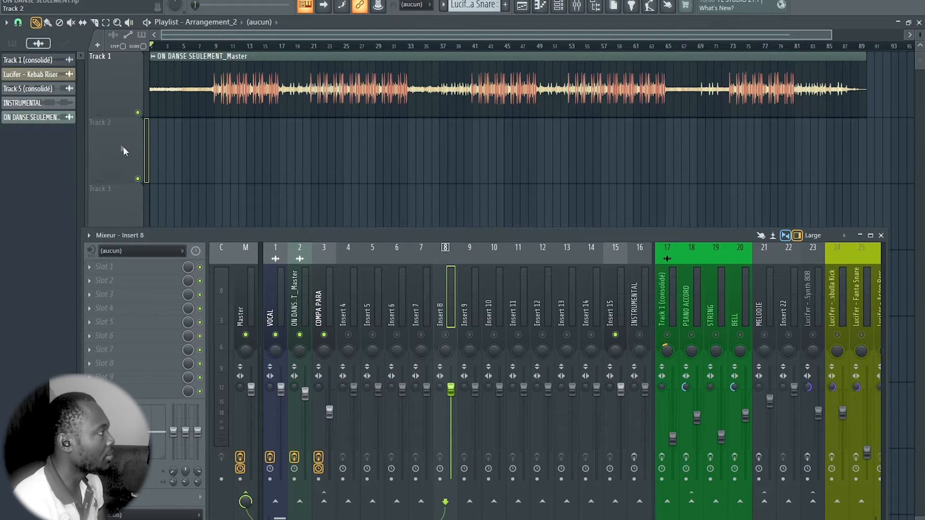
{"action": "right_click", "coordinate": [107, 128]}
{"action": "mouse_move", "coordinate": [170, 191]}
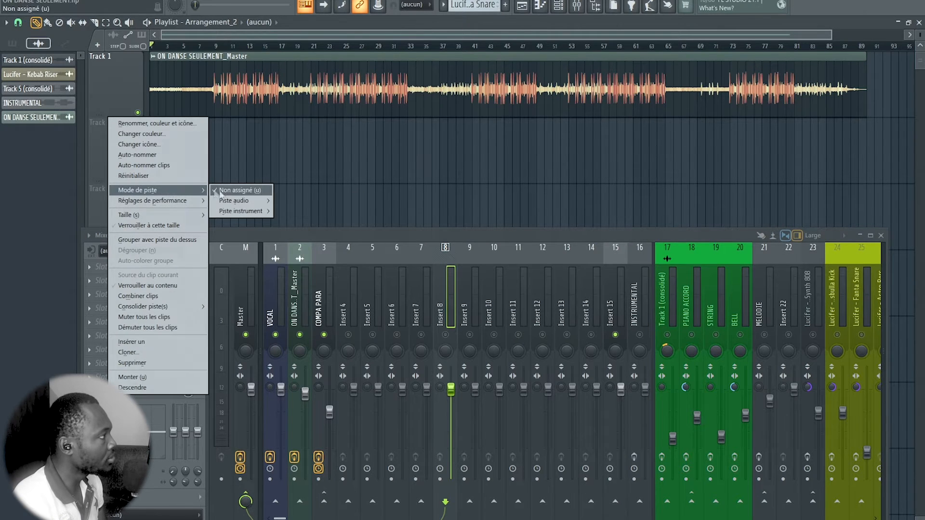
{"action": "mouse_move", "coordinate": [235, 203]}
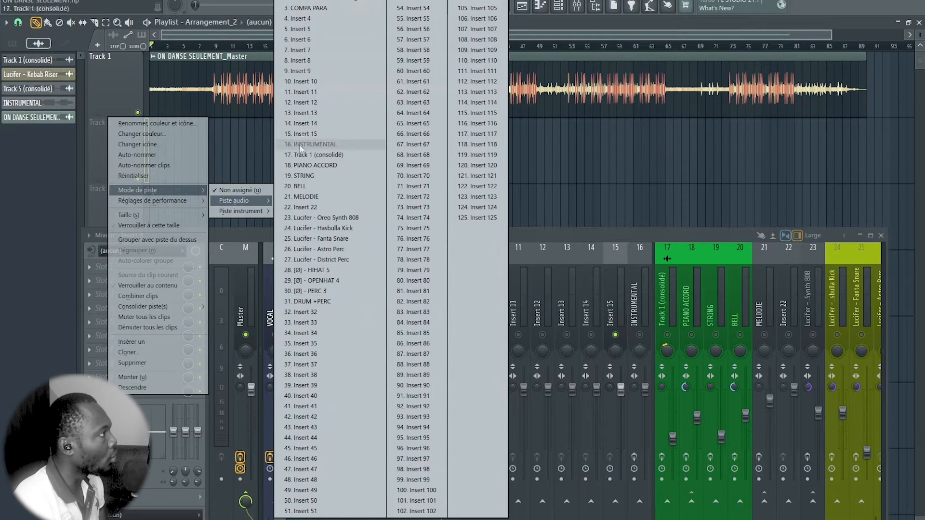
{"action": "left_click", "coordinate": [302, 94]}
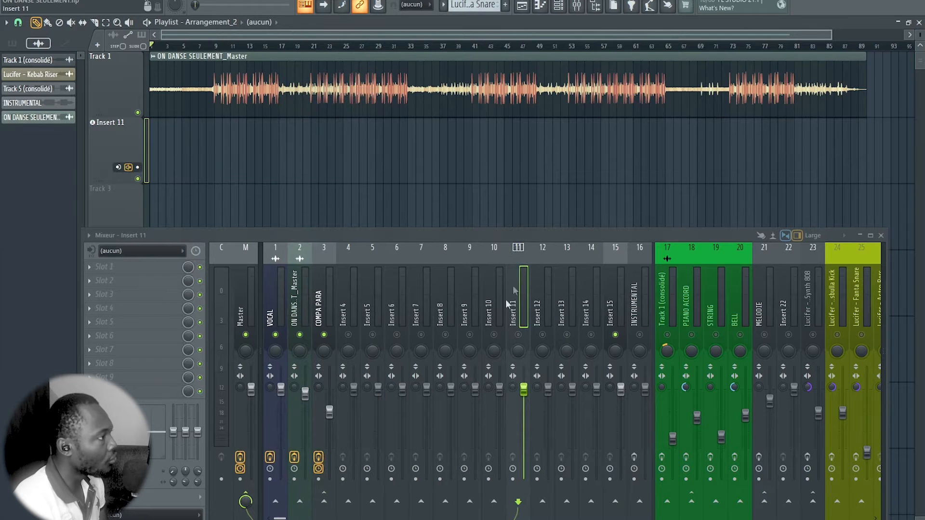
Step: Arm the Insert 11 track for recording, saving its WAV file in the project's VOCAL folder
{"action": "left_click_drag", "start_coordinate": [519, 237], "coordinate": [522, 227]}
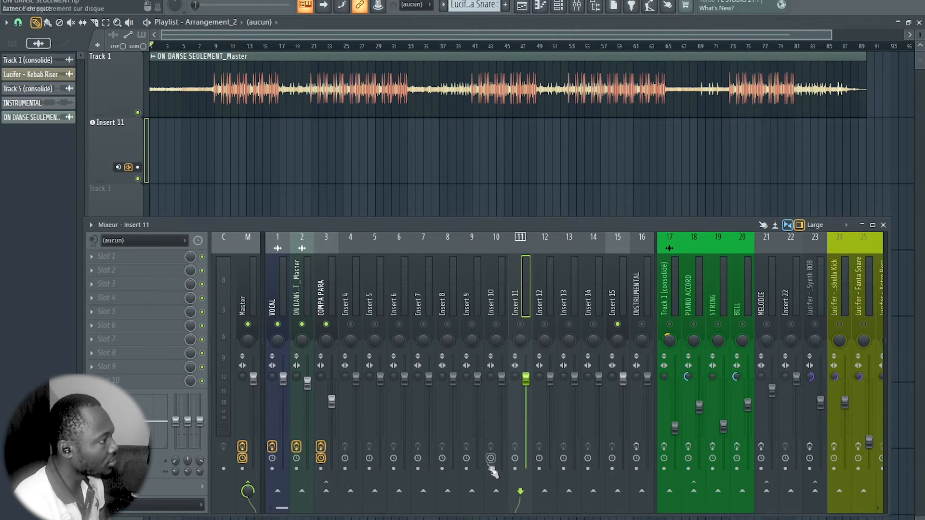
{"action": "left_click", "coordinate": [139, 168]}
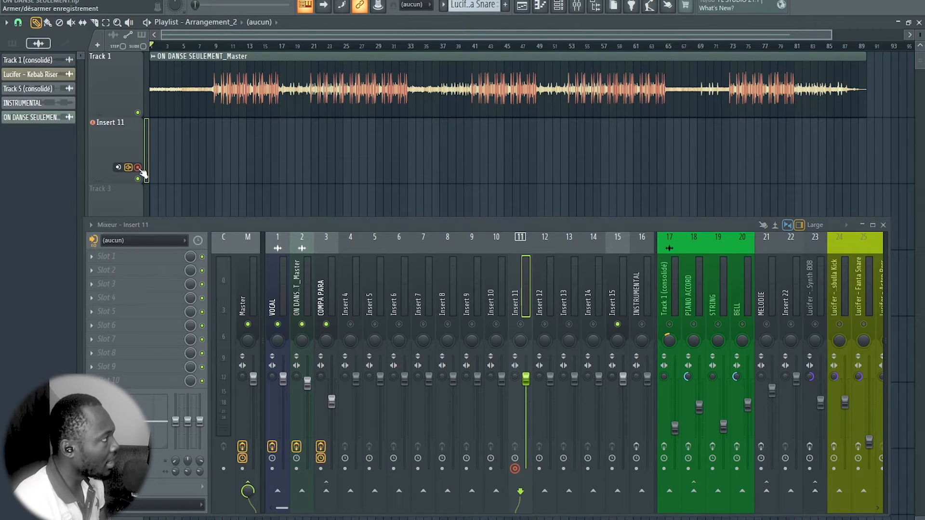
{"action": "left_click", "coordinate": [138, 168]}
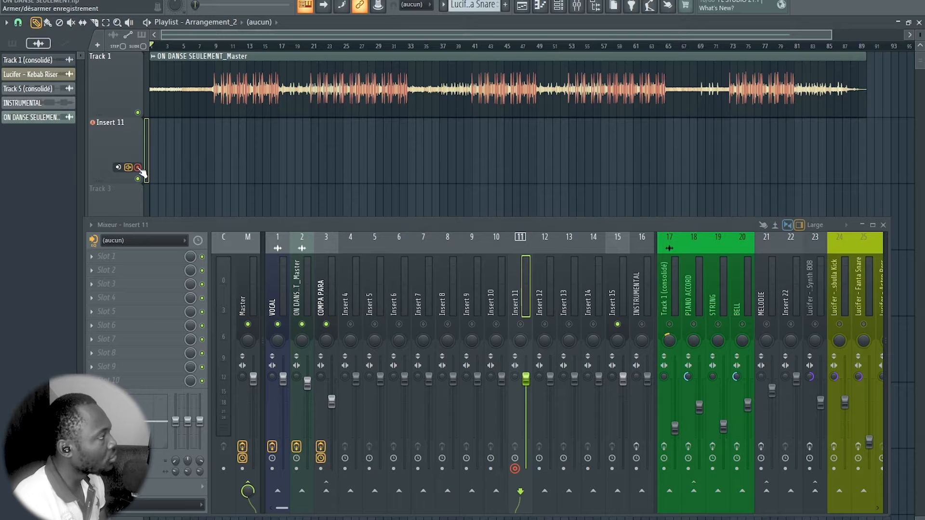
{"action": "left_click", "coordinate": [515, 468]}
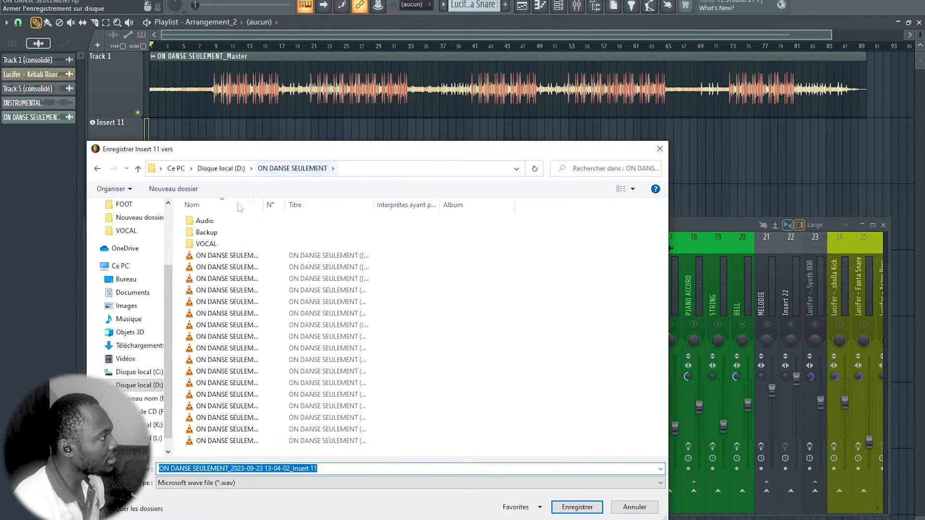
{"action": "double_click", "coordinate": [205, 244]}
{"action": "left_click", "coordinate": [577, 507]}
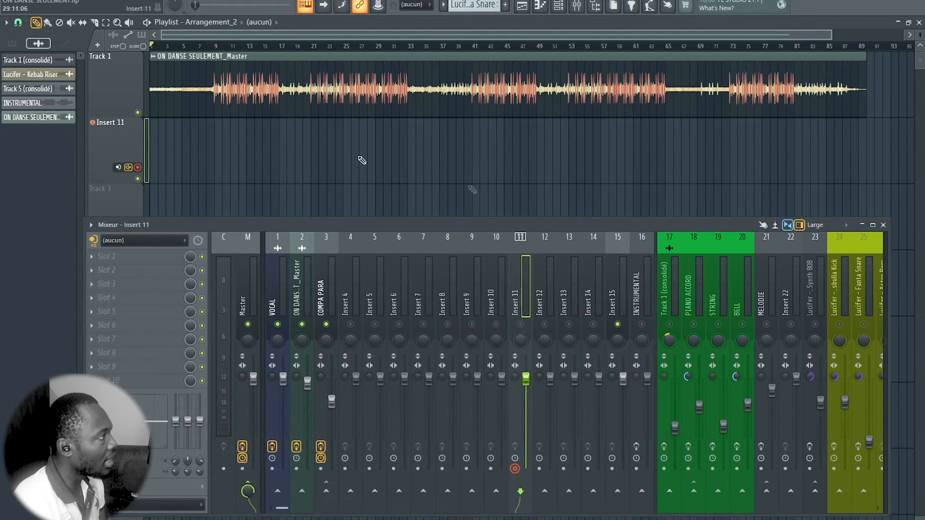
Step: Rename the Insert 11 playlist track as VOCAL
{"action": "right_click", "coordinate": [117, 131]}
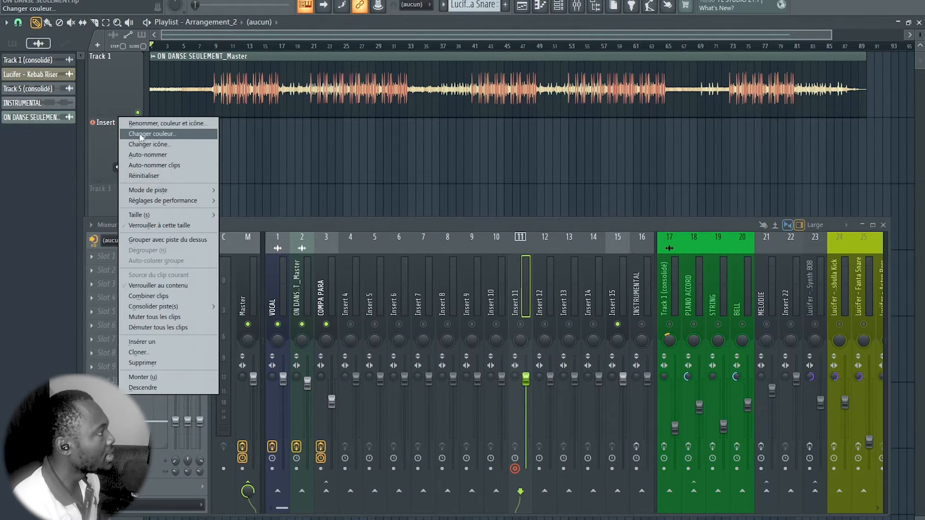
{"action": "left_click", "coordinate": [154, 124]}
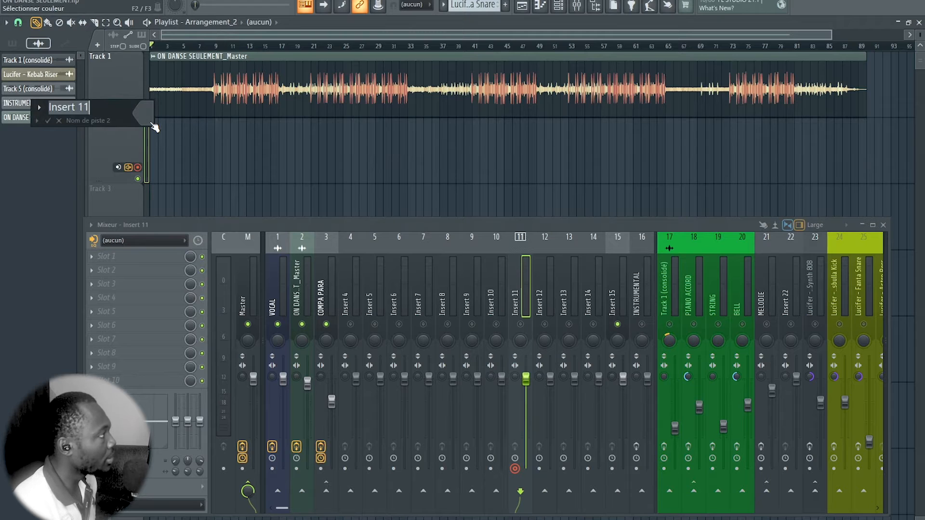
{"action": "type", "text": "V"}
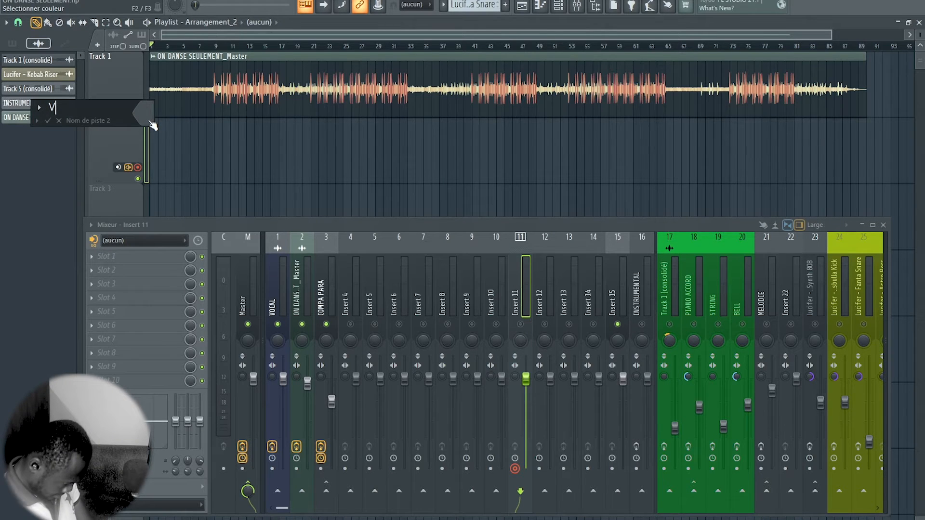
{"action": "type", "text": "OCAL"}
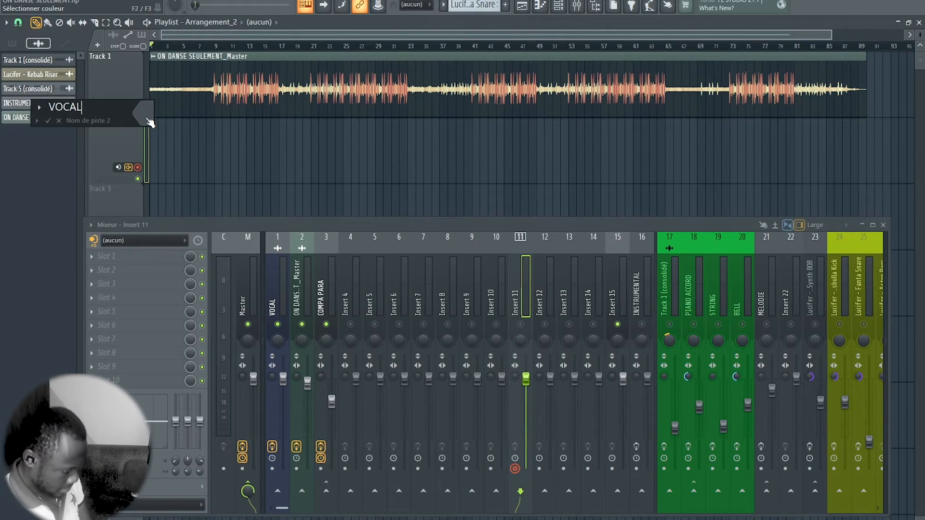
{"action": "key", "text": "Return"}
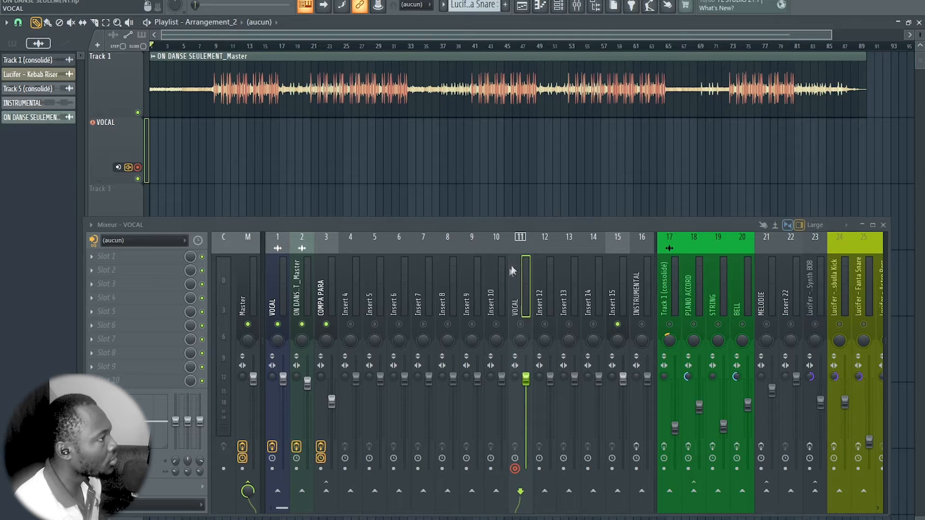
Step: Set the audio input of the armed VOCAL insert to the mono source In 2
{"action": "left_click", "coordinate": [178, 241]}
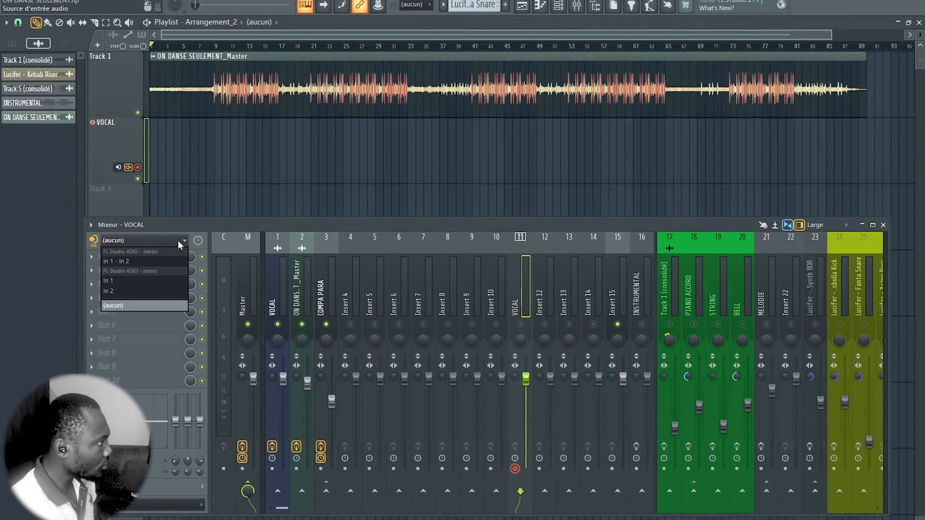
{"action": "left_click", "coordinate": [115, 291]}
{"action": "left_click", "coordinate": [555, 296]}
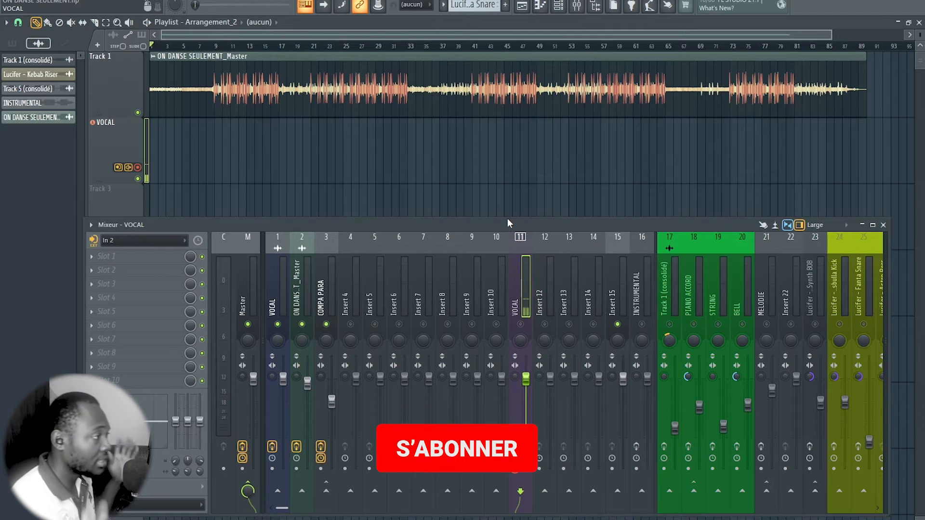
Step: Load Fruity Reeverb 2 in the first effect slot of the armed VOCAL insert and move its window clear of the track headers
{"action": "left_click", "coordinate": [94, 258]}
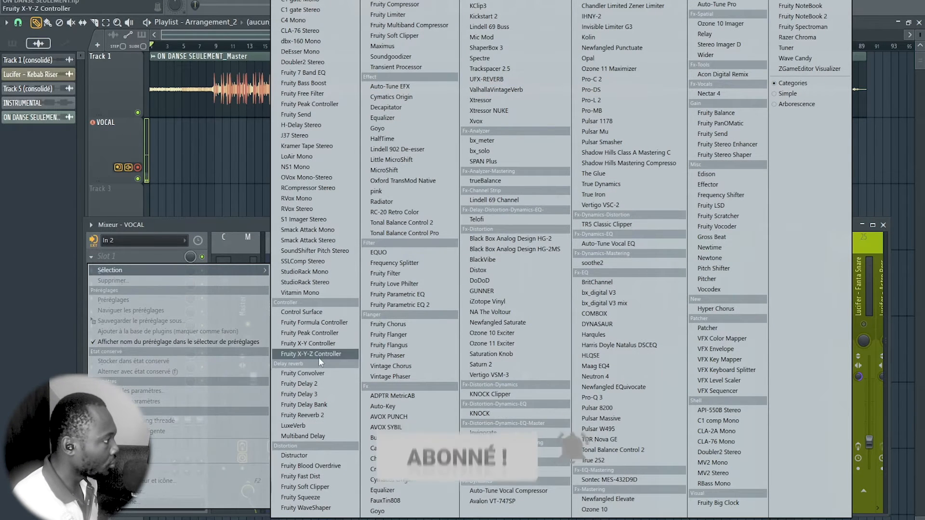
{"action": "left_click", "coordinate": [330, 417]}
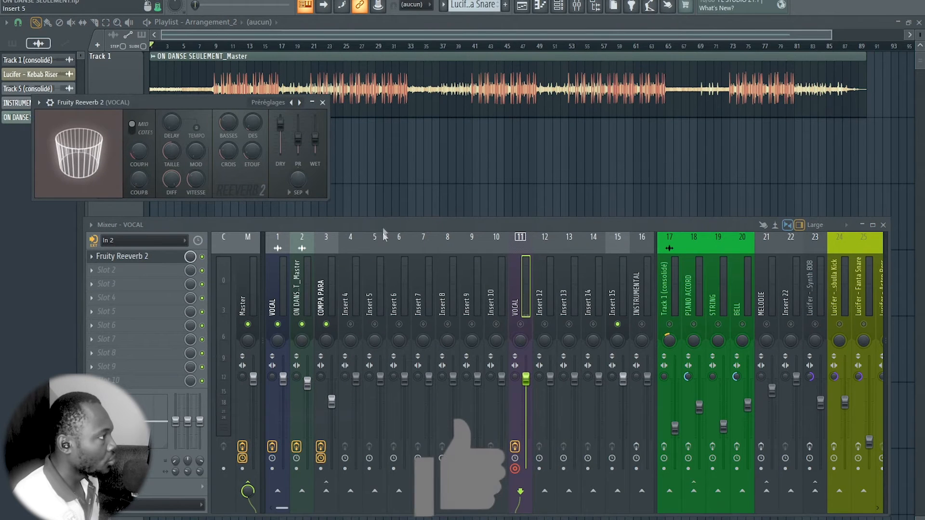
{"action": "left_click_drag", "start_coordinate": [446, 227], "coordinate": [446, 246]}
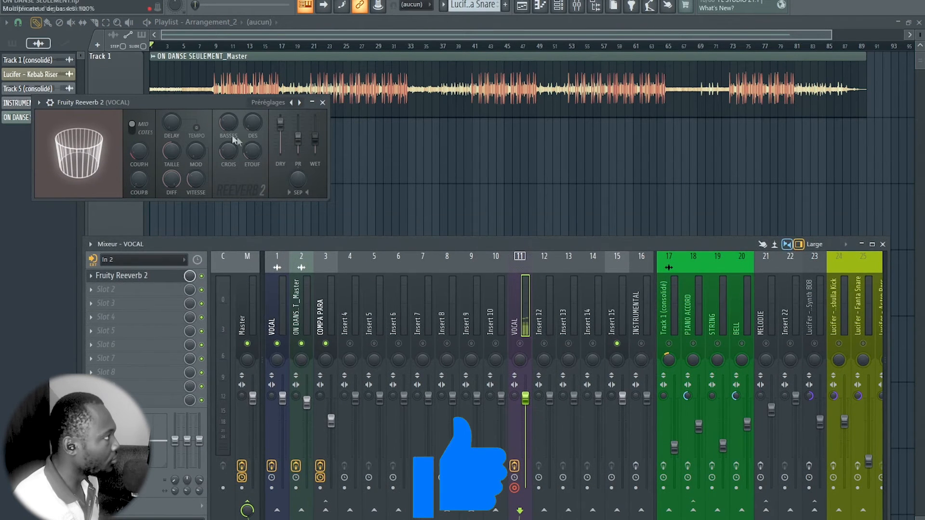
{"action": "left_click_drag", "start_coordinate": [206, 103], "coordinate": [564, 145]}
Step: Load Auto-Tune Pro in the VOCAL insert's second effect slot and rearrange the plugin and mixer windows
{"action": "left_click", "coordinate": [92, 276]}
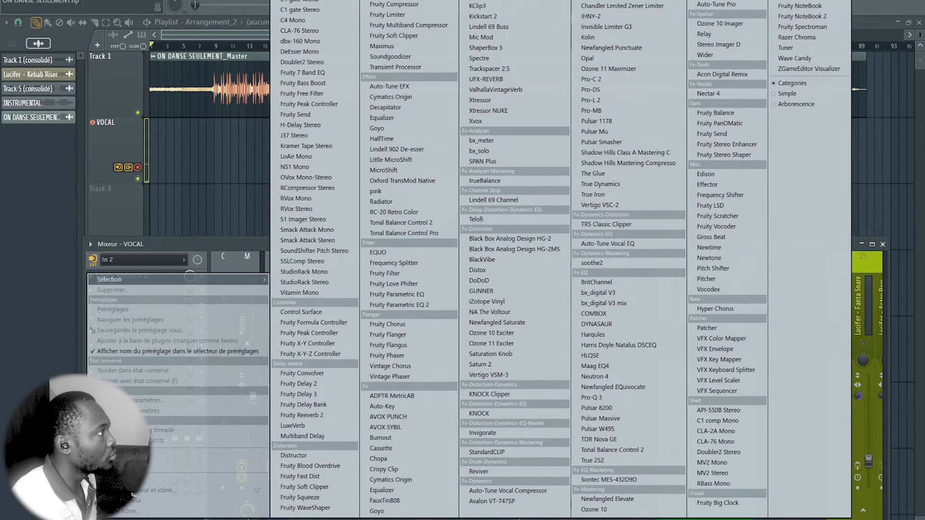
{"action": "left_click", "coordinate": [321, 1]}
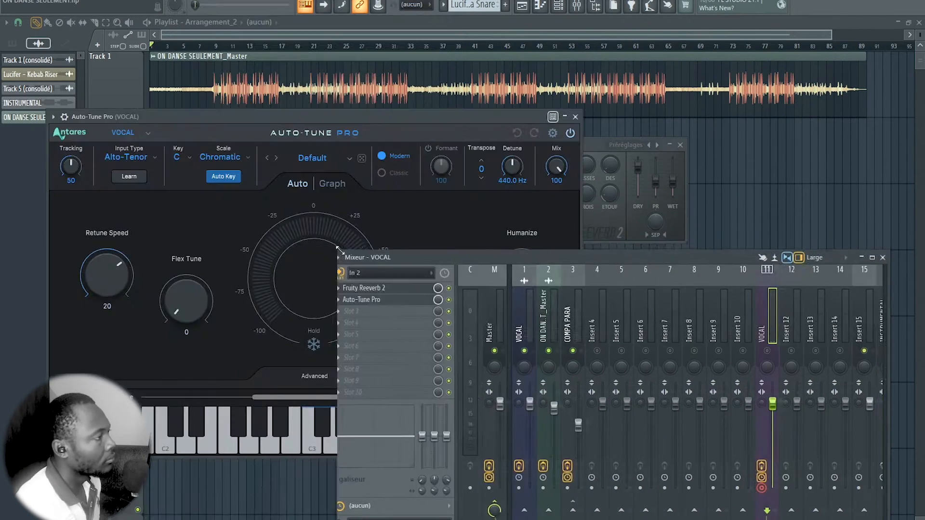
{"action": "left_click_drag", "start_coordinate": [340, 250], "coordinate": [383, 260]}
{"action": "left_click_drag", "start_coordinate": [417, 118], "coordinate": [348, 63]}
{"action": "left_click_drag", "start_coordinate": [511, 268], "coordinate": [428, 206]}
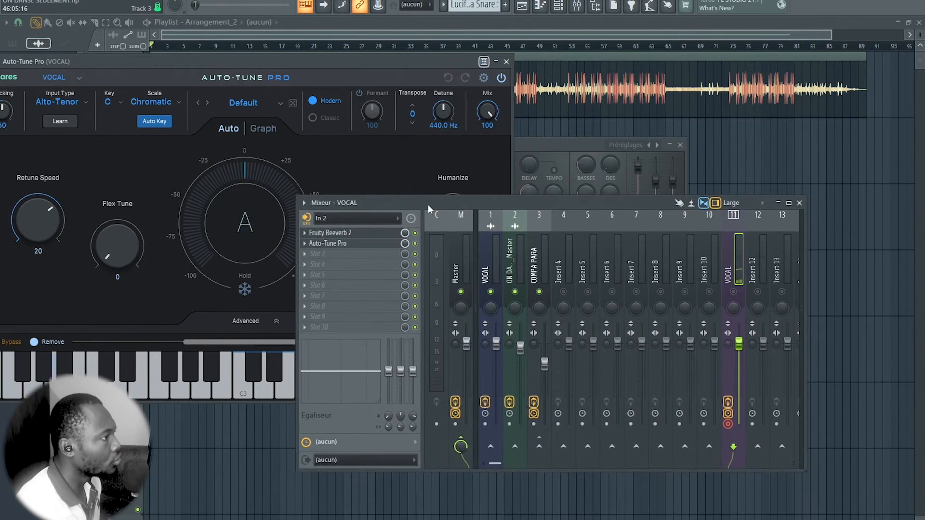
Step: Close the Auto-Tune Pro window, reposition the mixer and check the recording options of the VOCAL insert
{"action": "left_click_drag", "start_coordinate": [218, 58], "coordinate": [313, 62]}
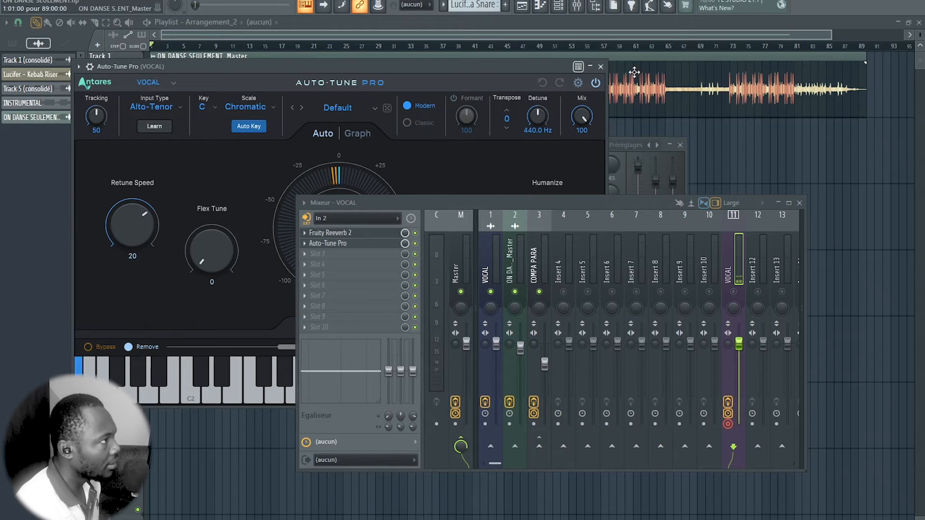
{"action": "left_click", "coordinate": [601, 66]}
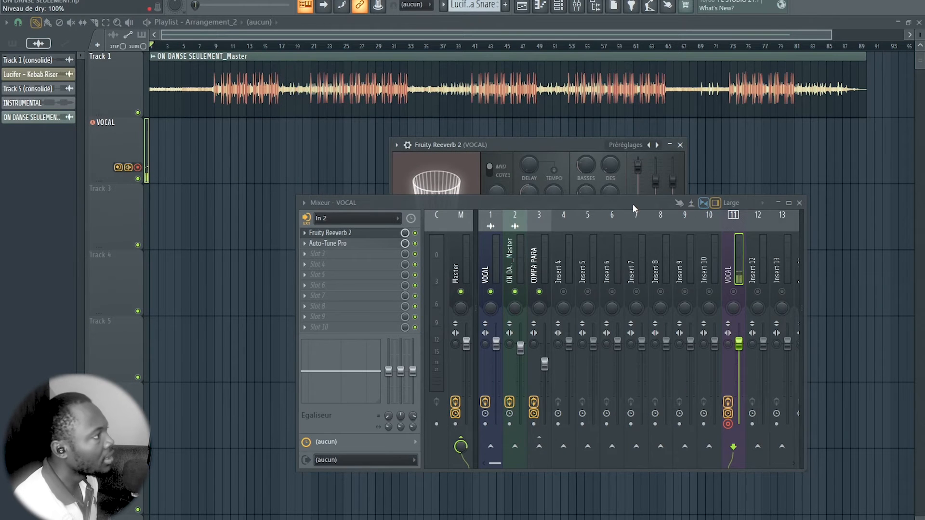
{"action": "left_click_drag", "start_coordinate": [633, 204], "coordinate": [524, 170]}
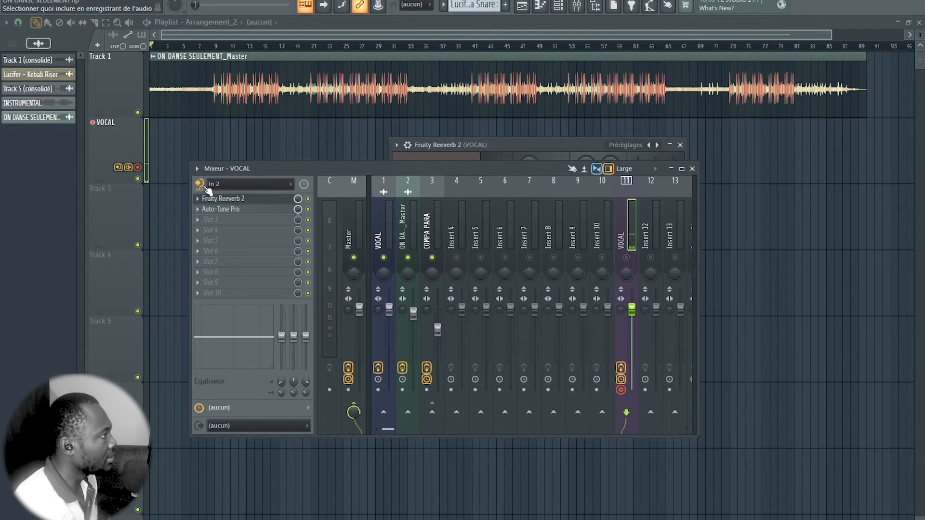
{"action": "left_click", "coordinate": [201, 185]}
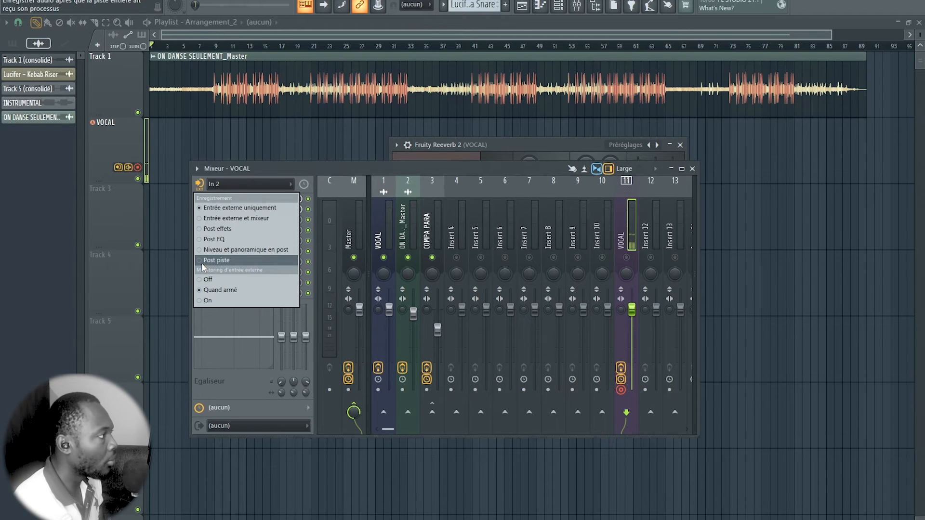
{"action": "left_click", "coordinate": [320, 170]}
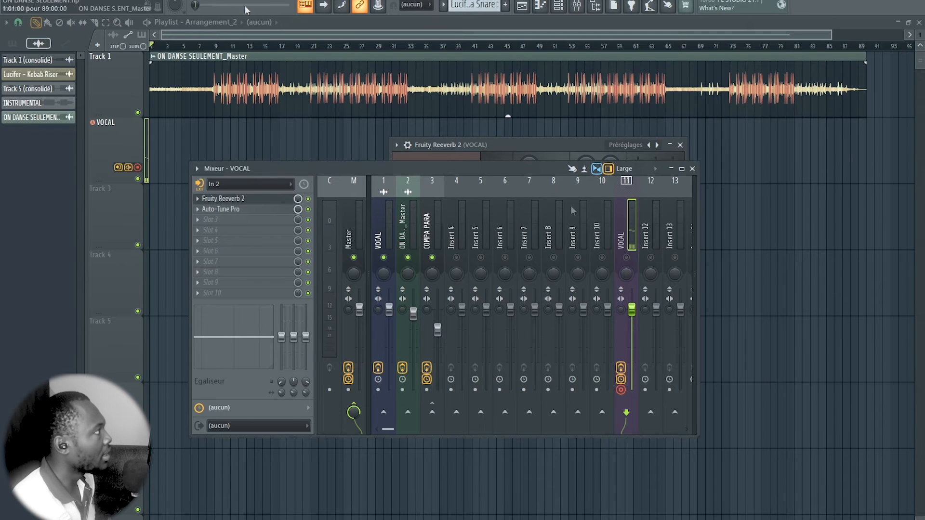
Step: In the audio settings, keep FL Studio ASIO as the interface and check the buffer length in its driver panel
{"action": "left_click", "coordinate": [126, 1]}
{"action": "left_click", "coordinate": [135, 17]}
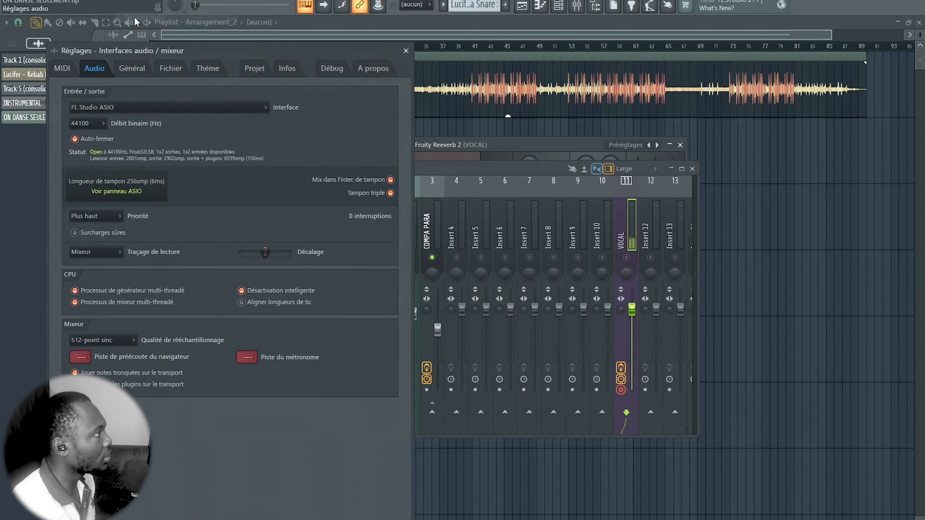
{"action": "left_click_drag", "start_coordinate": [223, 48], "coordinate": [517, 46]}
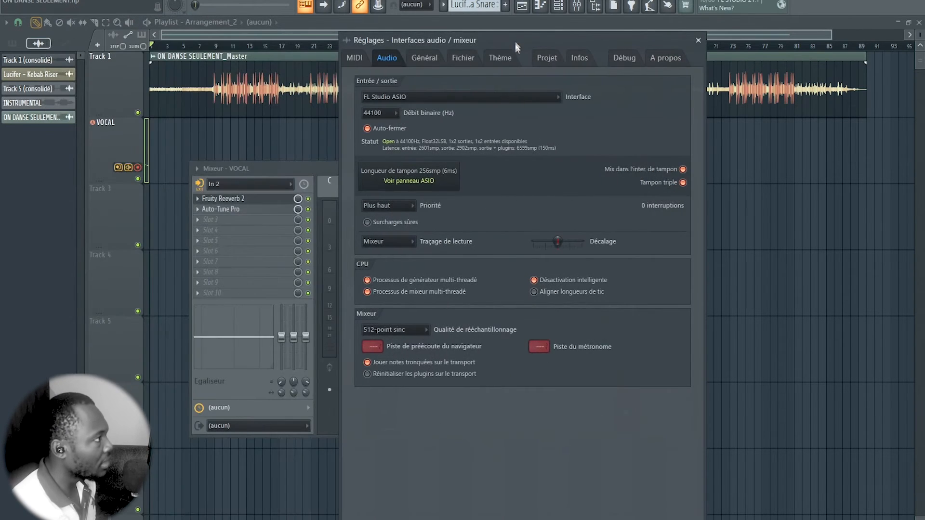
{"action": "left_click", "coordinate": [438, 102]}
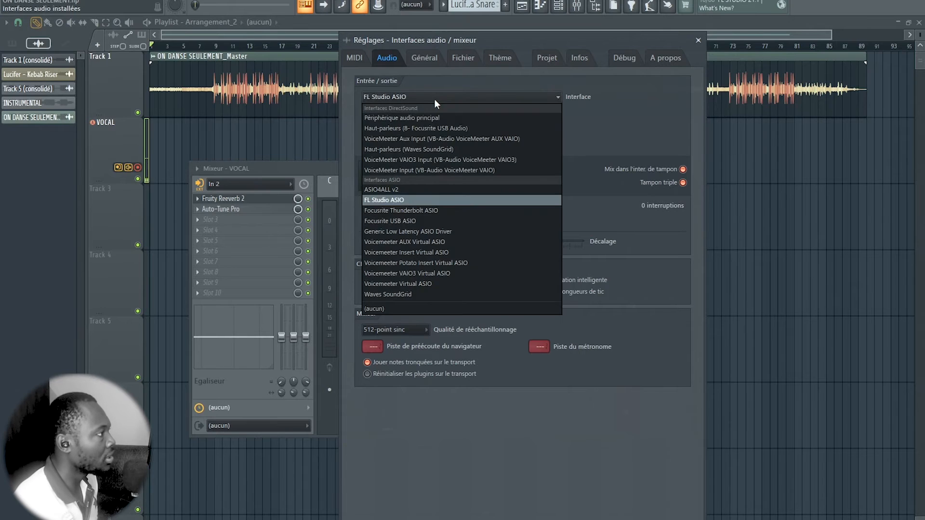
{"action": "left_click", "coordinate": [375, 200]}
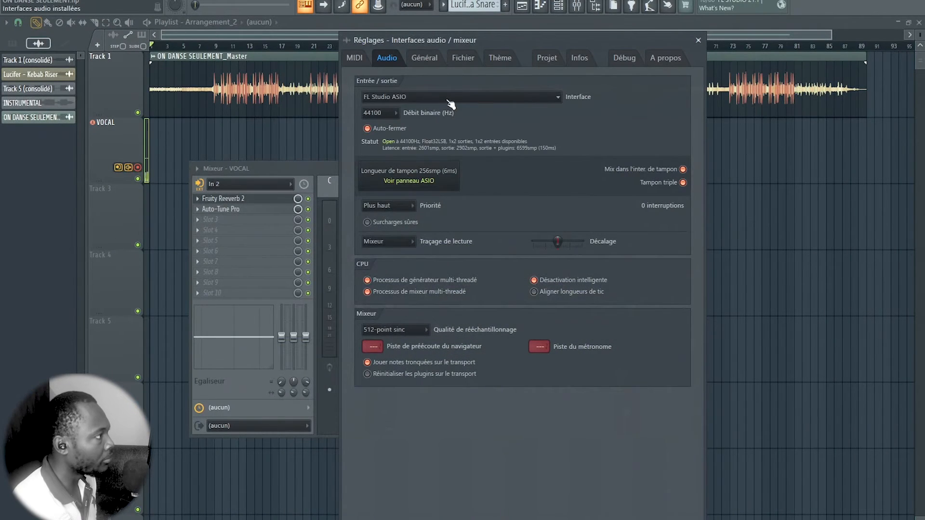
{"action": "left_click", "coordinate": [415, 97]}
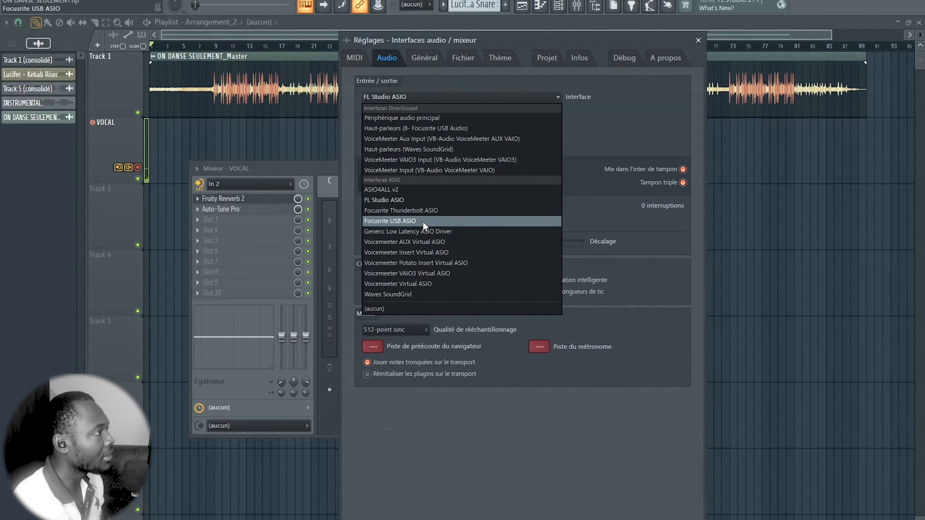
{"action": "left_click", "coordinate": [376, 200]}
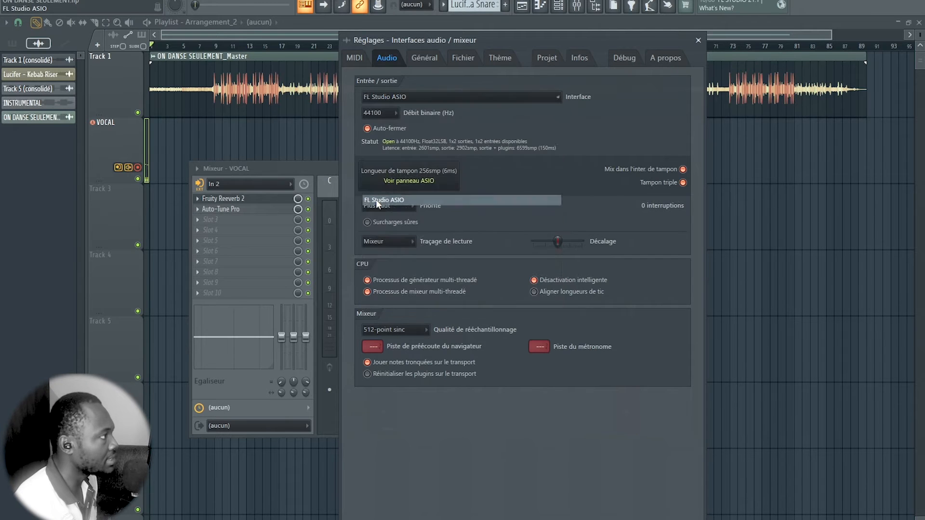
{"action": "left_click", "coordinate": [407, 177]}
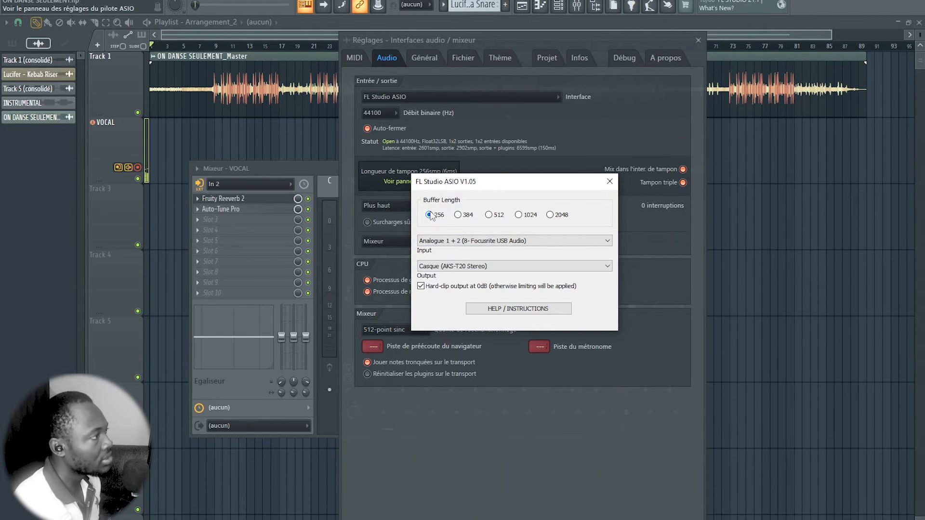
{"action": "left_click", "coordinate": [609, 182]}
Step: Switch the audio interface to Focusrite USB ASIO, inspect its buffer size choices, and switch back to FL Studio ASIO
{"action": "left_click", "coordinate": [500, 101]}
{"action": "left_click", "coordinate": [410, 222]}
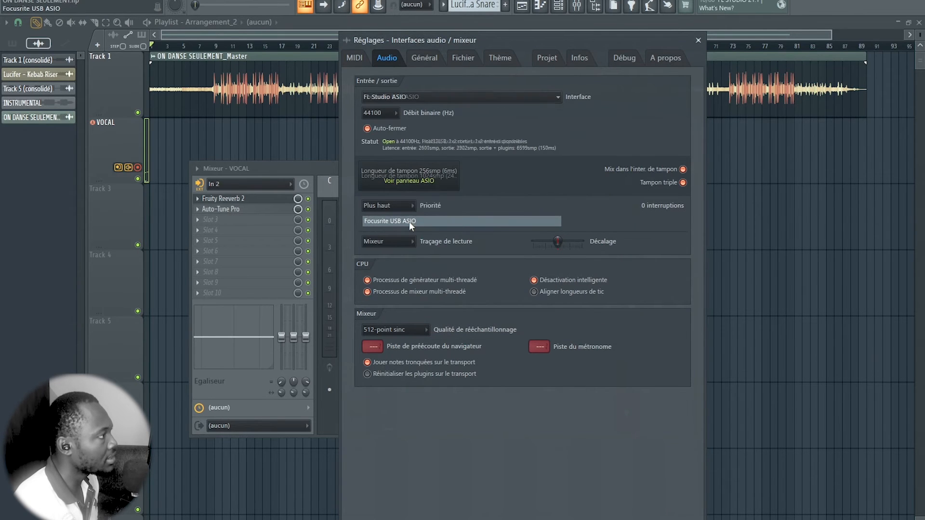
{"action": "left_click", "coordinate": [434, 181]}
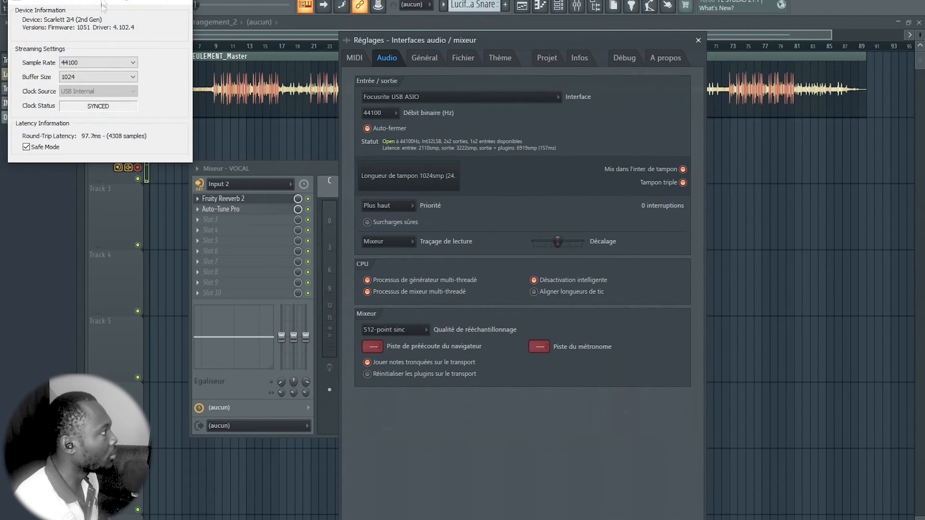
{"action": "left_click", "coordinate": [132, 77]}
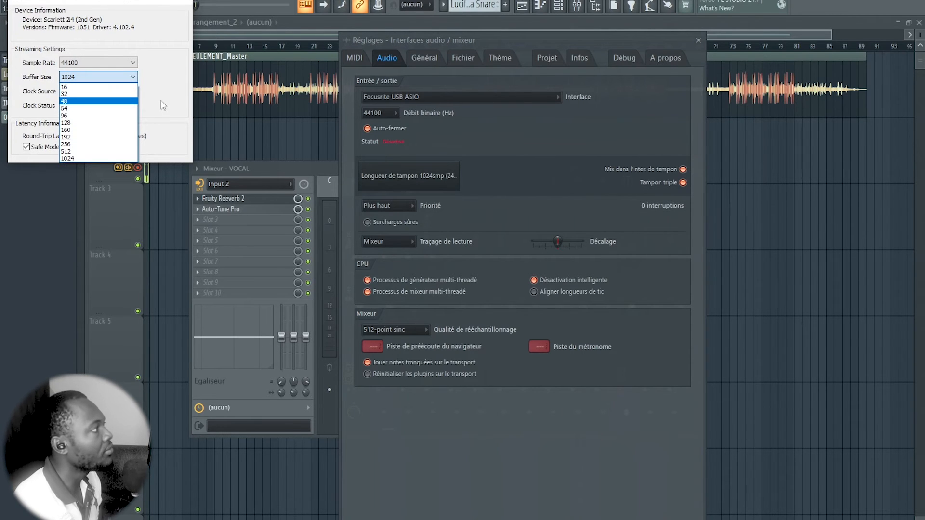
{"action": "left_click", "coordinate": [182, 2]}
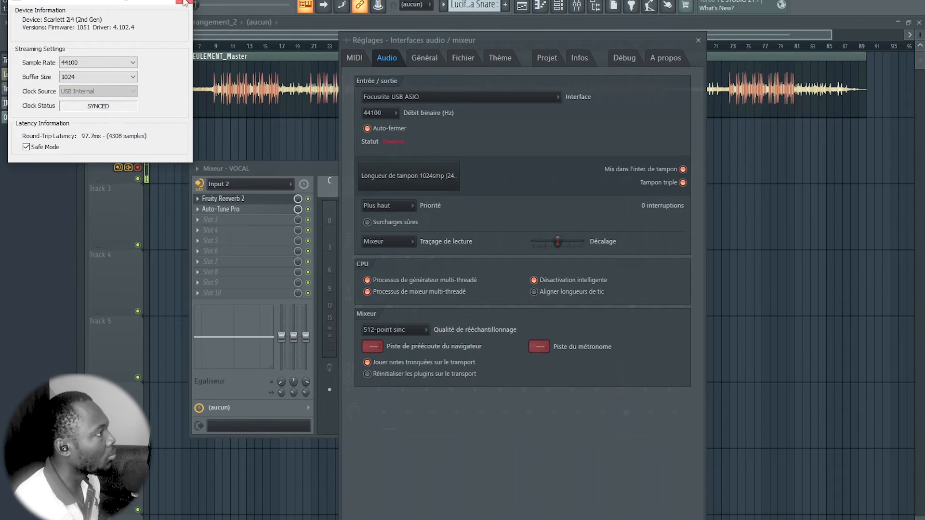
{"action": "left_click", "coordinate": [183, 2]}
{"action": "left_click", "coordinate": [436, 96]}
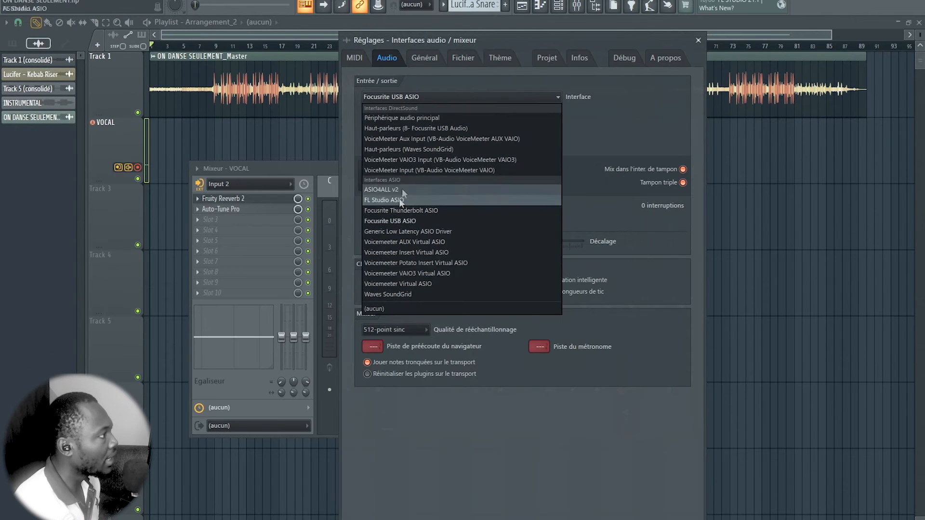
{"action": "left_click", "coordinate": [398, 200]}
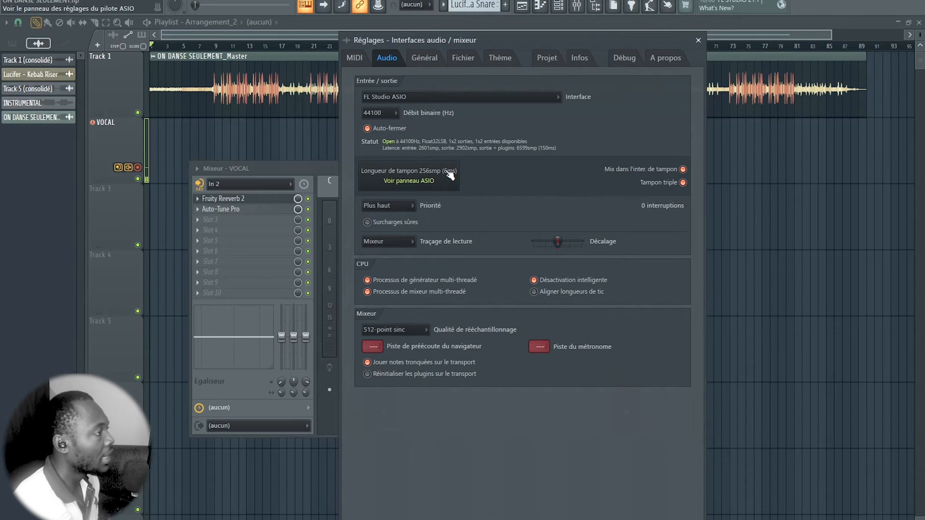
Step: Close the audio settings, reposition the mixer and widen its window to show more inserts
{"action": "left_click", "coordinate": [698, 40]}
{"action": "left_click_drag", "start_coordinate": [433, 167], "coordinate": [412, 201]}
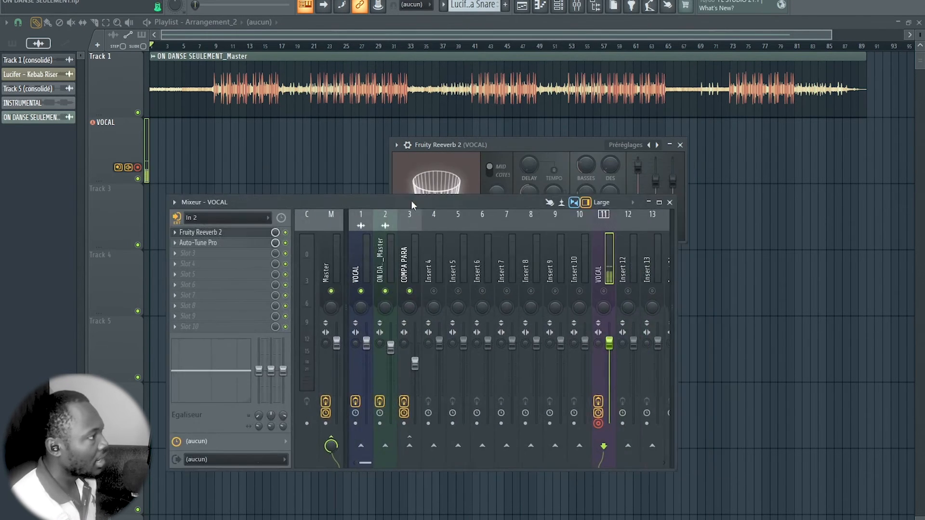
{"action": "scroll", "coordinate": [626, 255], "scroll_direction": "down", "scroll_amount": 3}
{"action": "left_click_drag", "start_coordinate": [676, 262], "coordinate": [862, 263]}
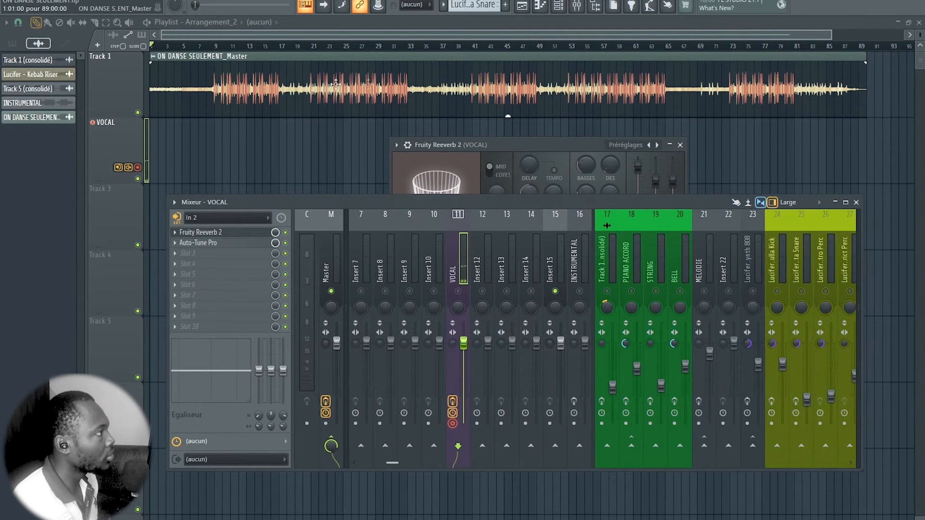
Step: View the full instrumental in the playlist's first Arrangement, then return to Arrangement_2 and reopen the mixer
{"action": "left_click", "coordinate": [235, 22]}
{"action": "left_click", "coordinate": [215, 45]}
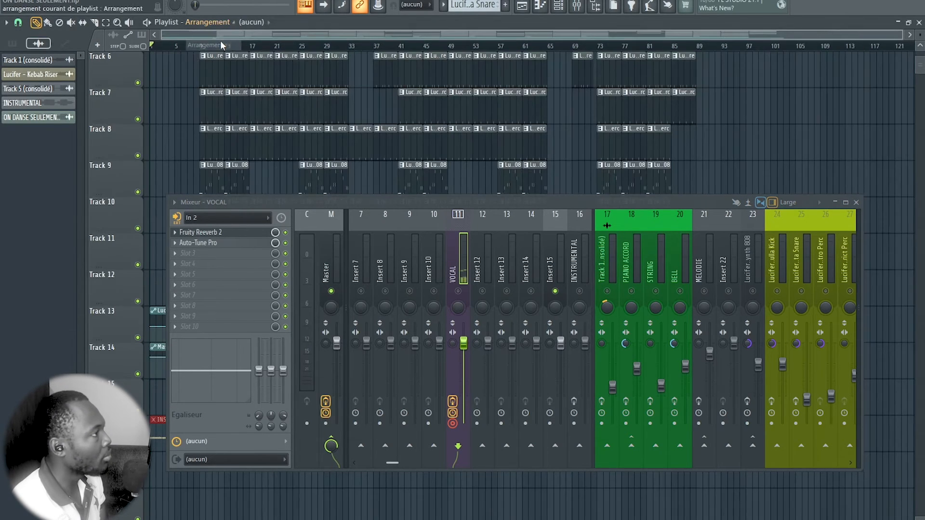
{"action": "left_click", "coordinate": [855, 204]}
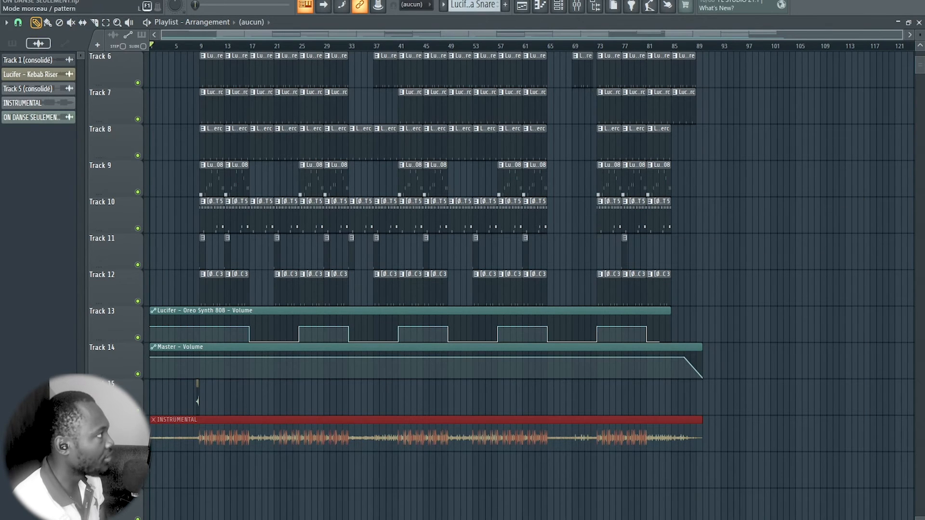
{"action": "left_click", "coordinate": [228, 24]}
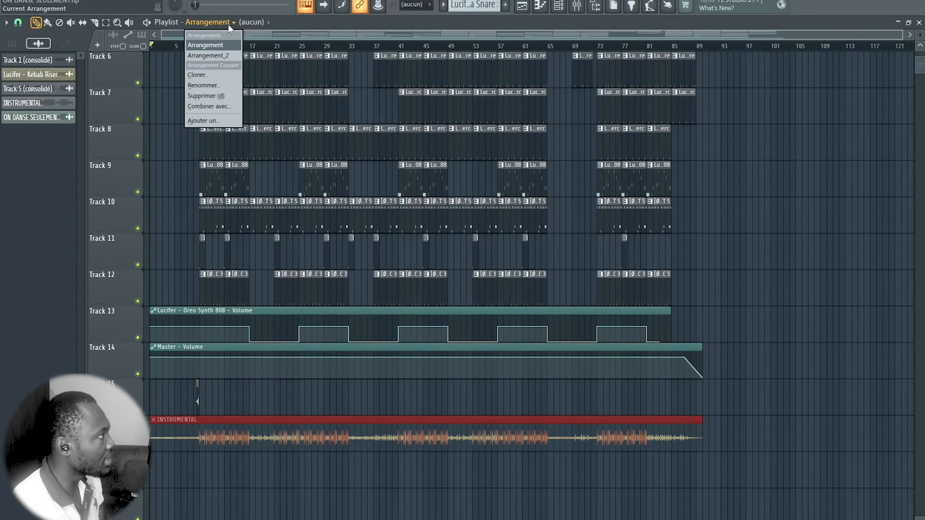
{"action": "left_click", "coordinate": [218, 55]}
{"action": "left_click", "coordinate": [577, 12]}
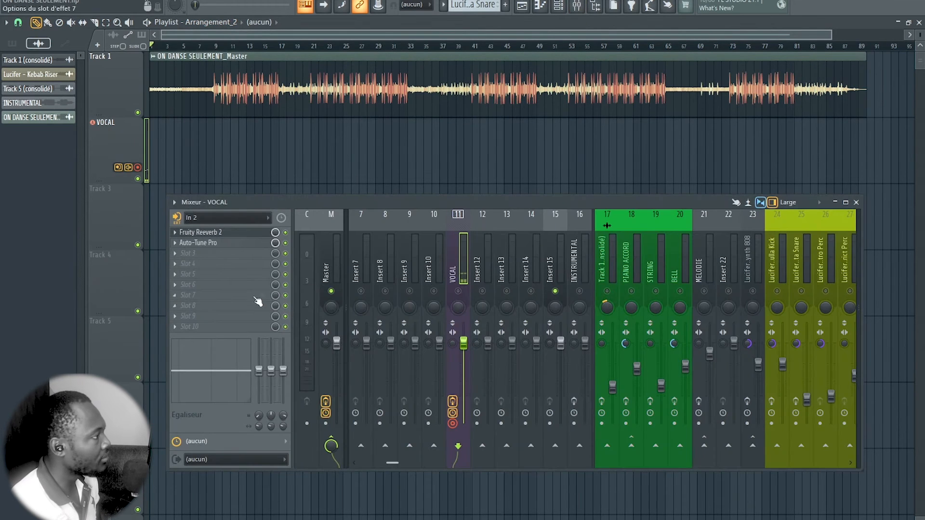
Step: Examine the effect chain on the Master and look through the other mixer inserts
{"action": "left_click", "coordinate": [329, 256]}
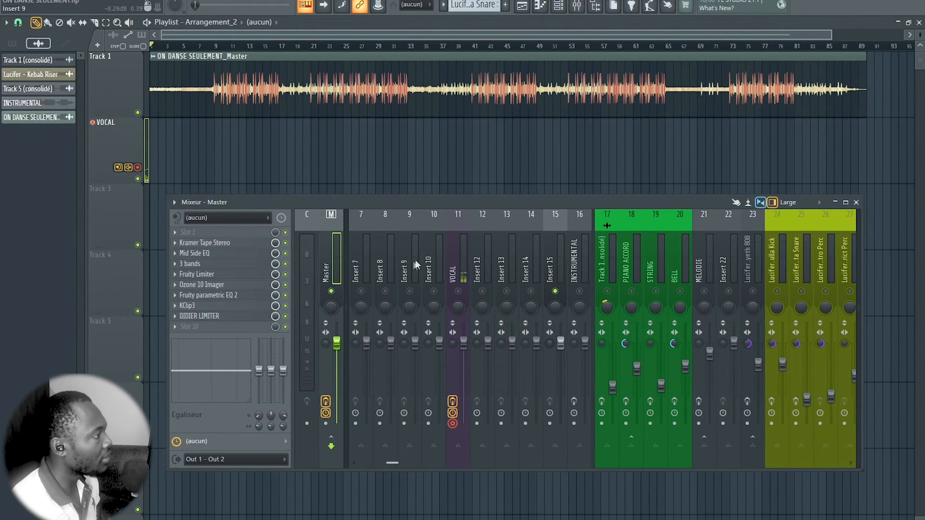
{"action": "scroll", "coordinate": [702, 255], "scroll_direction": "down", "scroll_amount": 3}
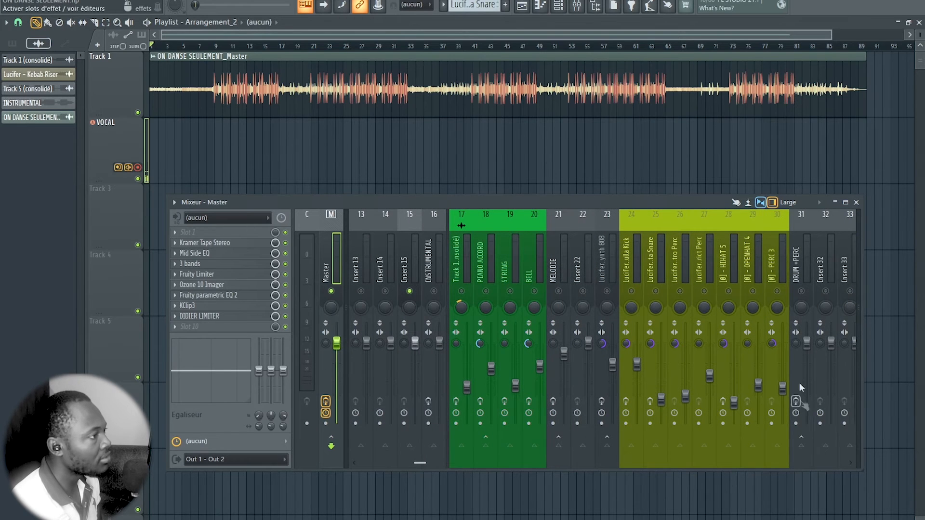
{"action": "scroll", "coordinate": [709, 231], "scroll_direction": "up", "scroll_amount": 5}
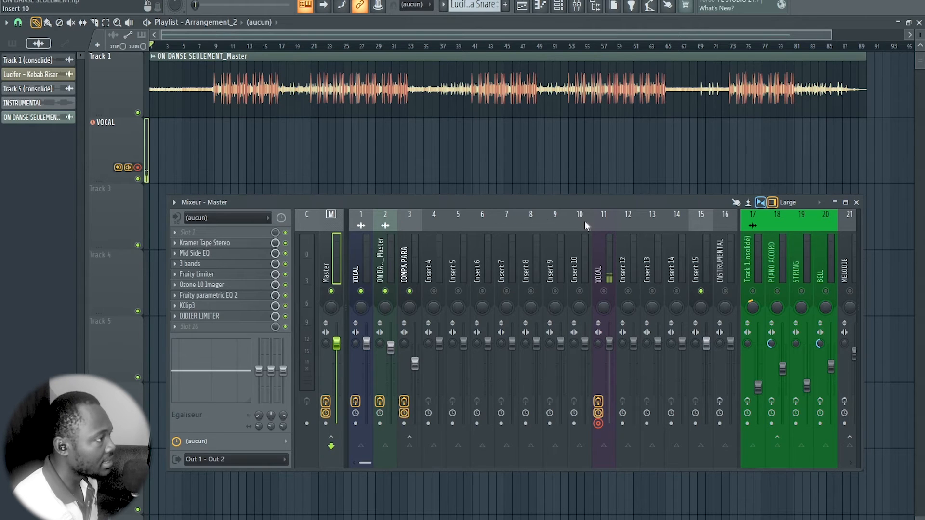
Step: Unmute the VOCAL insert on mixer track 11 and turn down its send level to the Master
{"action": "left_click", "coordinate": [600, 222]}
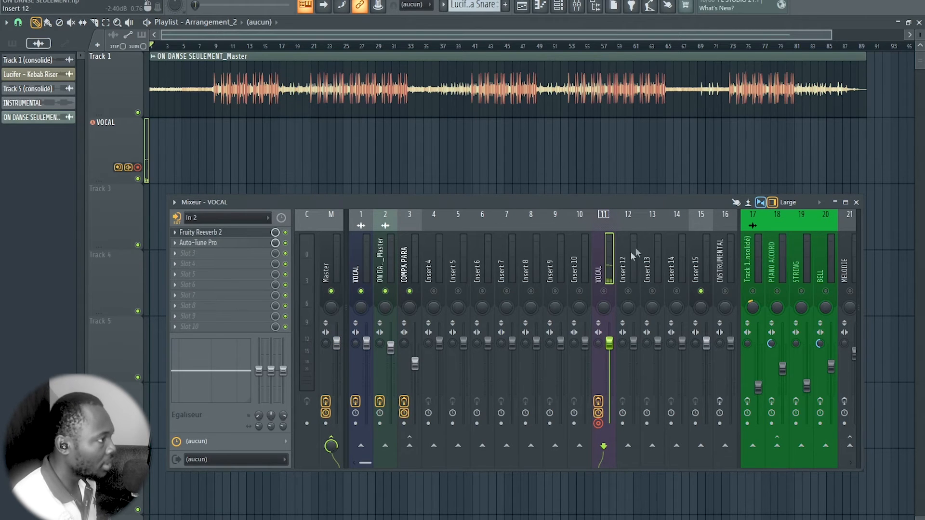
{"action": "left_click", "coordinate": [604, 292]}
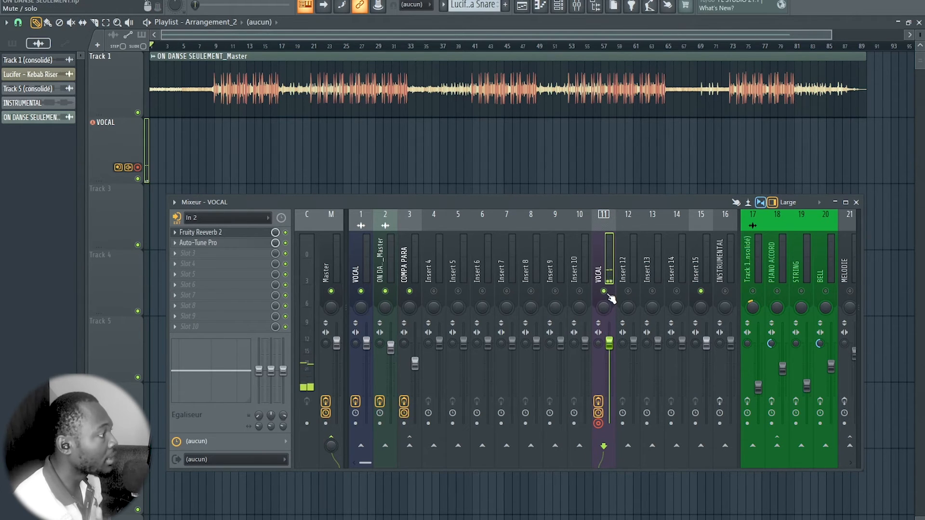
{"action": "left_click_drag", "start_coordinate": [331, 450], "coordinate": [331, 438]}
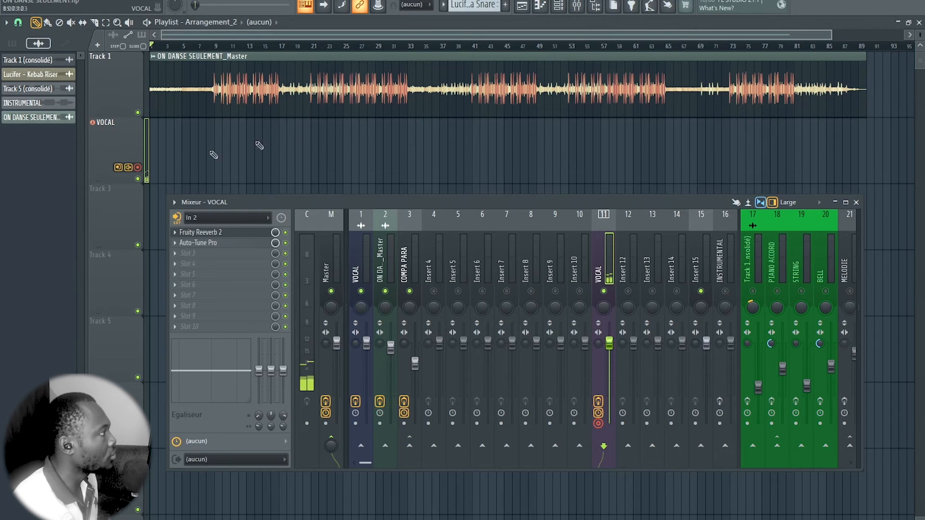
Step: Check the audio input source and the external-input recording and monitoring options of the VOCAL insert
{"action": "left_click", "coordinate": [222, 218]}
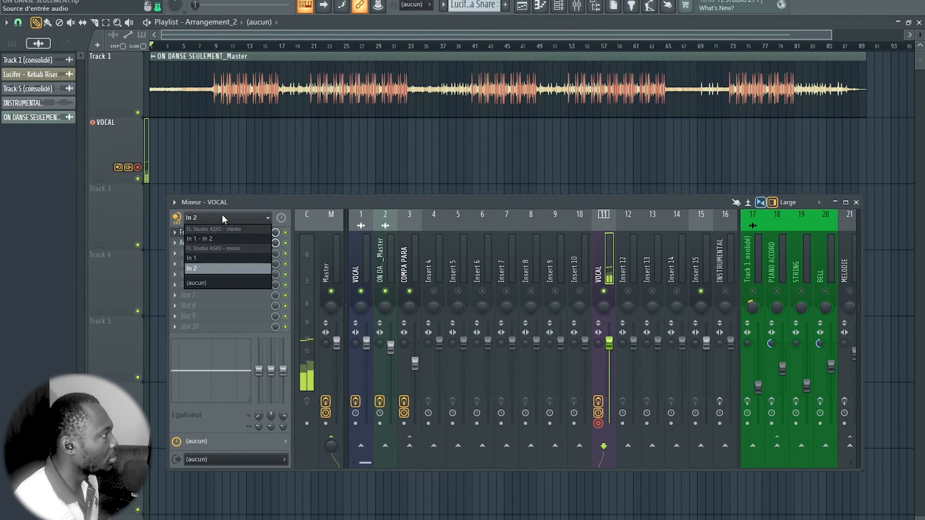
{"action": "left_click", "coordinate": [359, 207]}
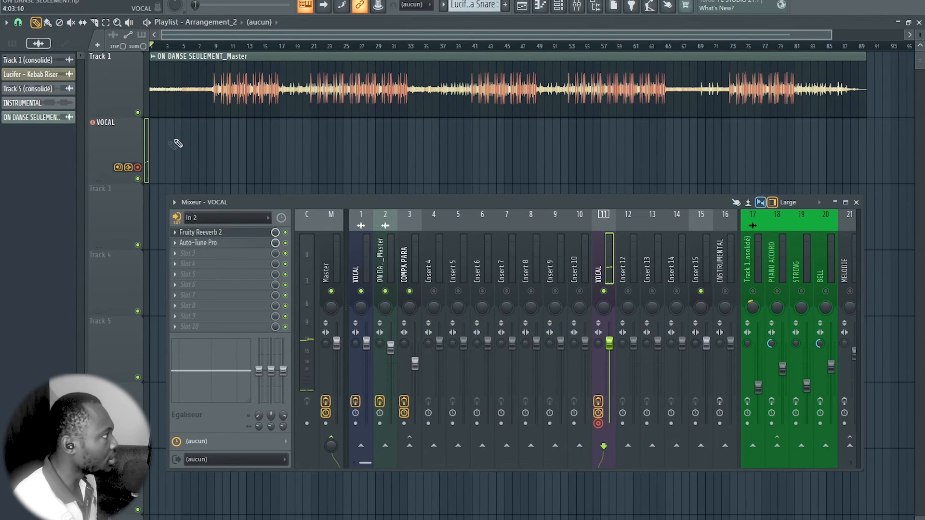
{"action": "left_click", "coordinate": [178, 217]}
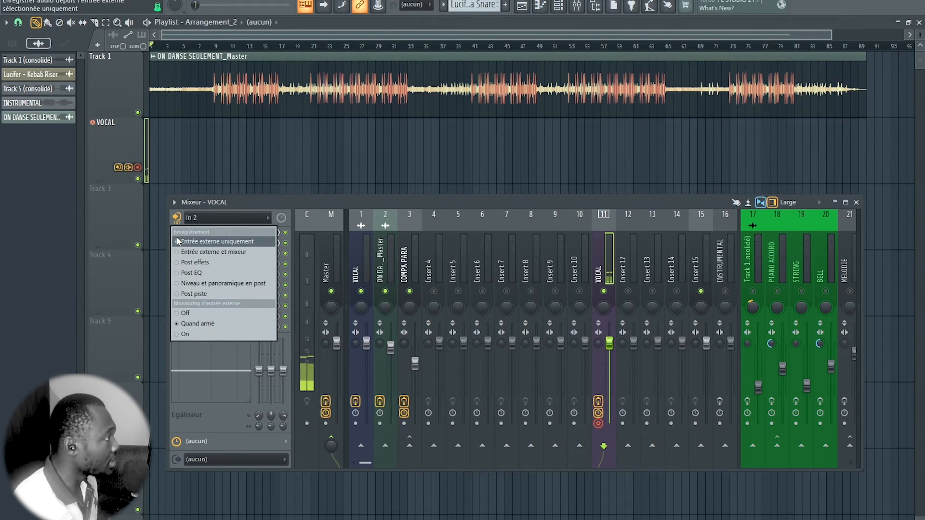
{"action": "left_click", "coordinate": [328, 206]}
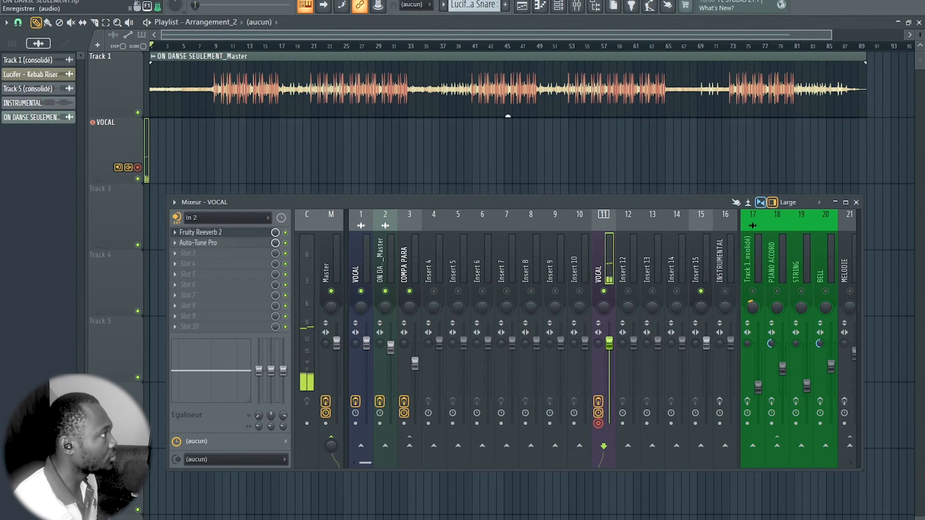
Step: Enable recording and start an audio take on the armed VOCAL track from the beginning of the song
{"action": "key", "text": "r"}
{"action": "left_click", "coordinate": [463, 289]}
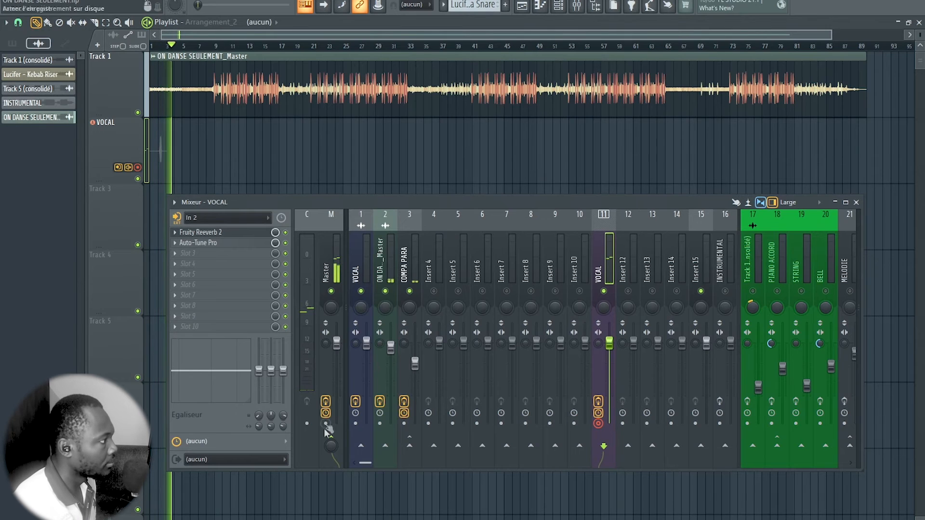
Step: Reset the VOCAL insert's send level to the Master to its default during the take and stop the recording
{"action": "right_click", "coordinate": [330, 450]}
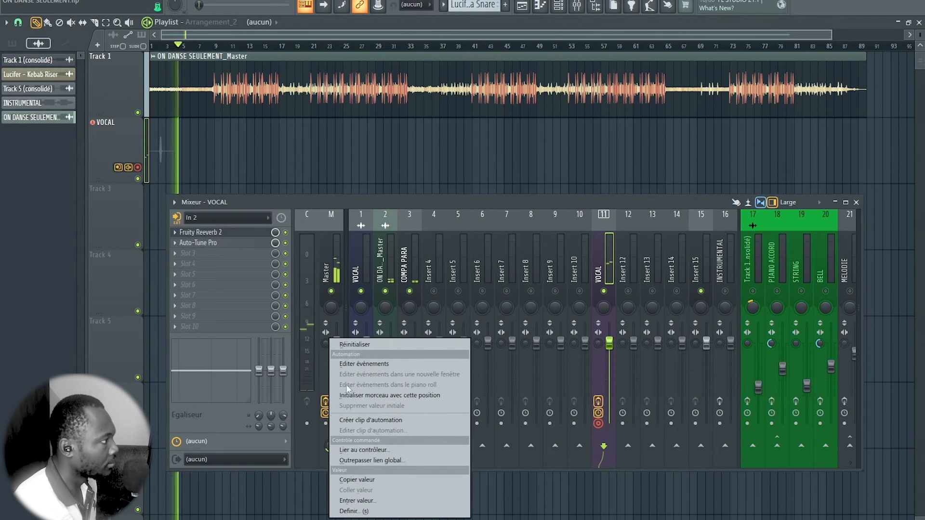
{"action": "left_click", "coordinate": [351, 343]}
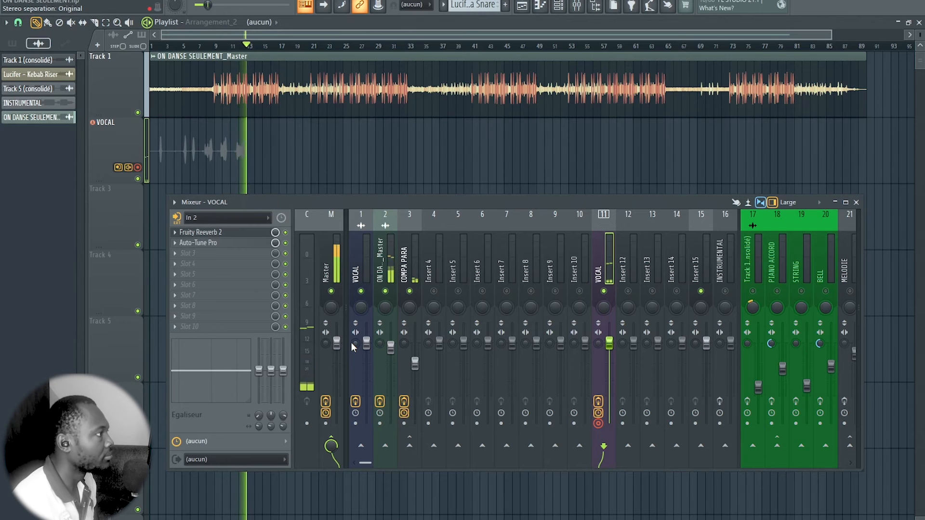
{"action": "key", "text": "space"}
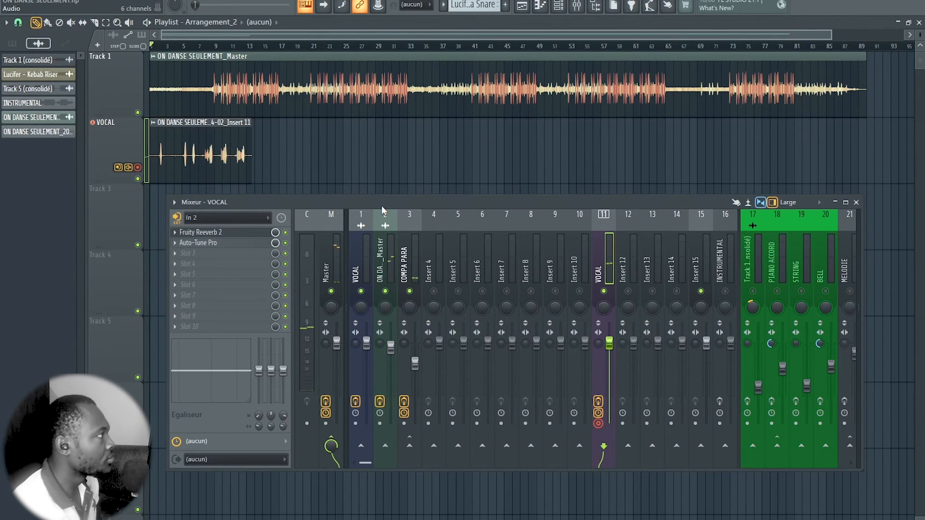
Step: Switch the VOCAL insert's routing to the Master off and back on
{"action": "left_click", "coordinate": [331, 446]}
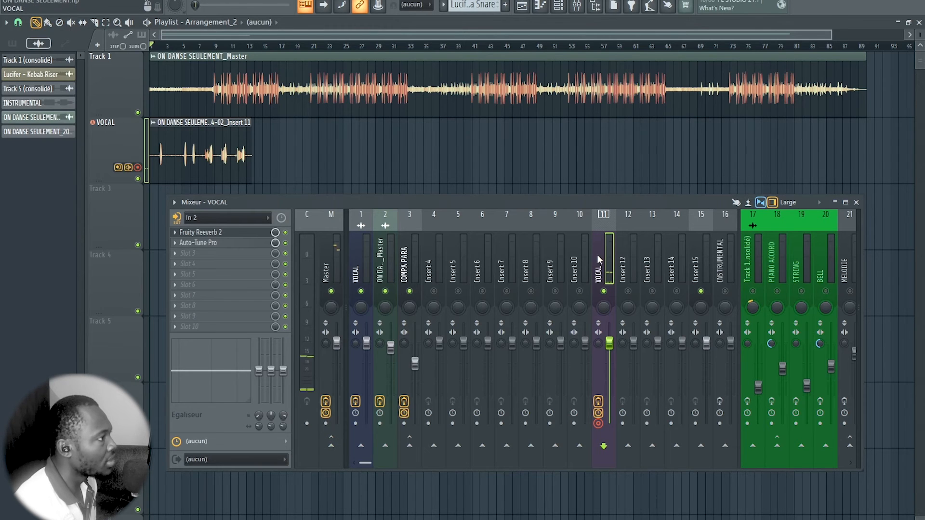
{"action": "left_click", "coordinate": [331, 446]}
{"action": "left_click", "coordinate": [332, 445]}
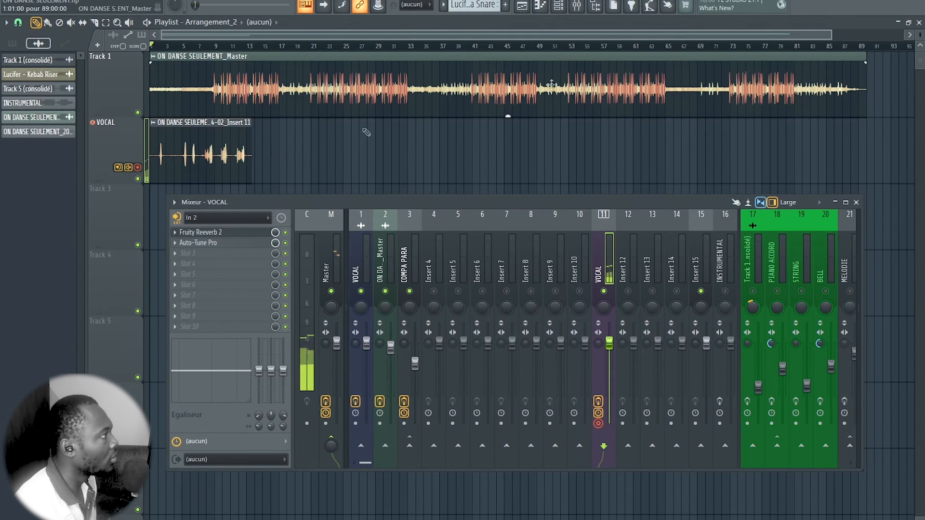
Step: Route the recorded vocal clip to mixer track 13 and unmute Insert 13
{"action": "double_click", "coordinate": [210, 153]}
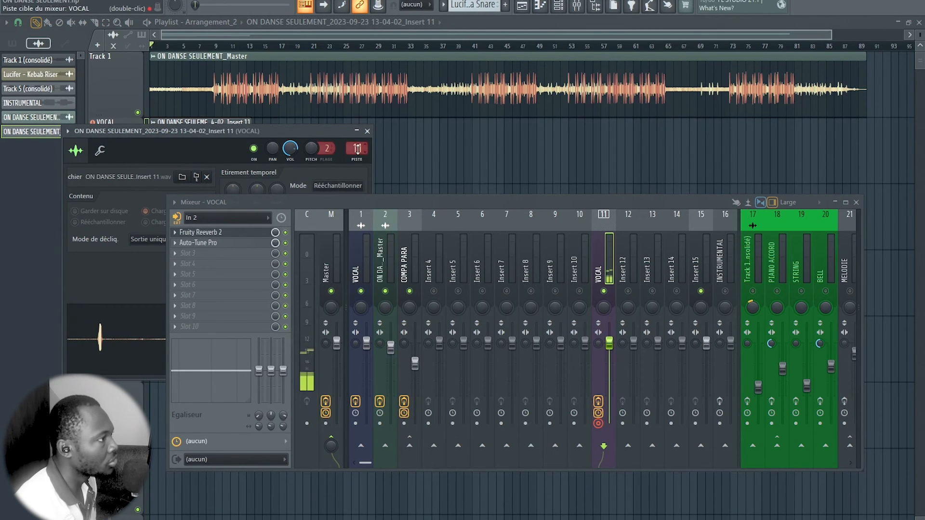
{"action": "left_click_drag", "start_coordinate": [357, 149], "coordinate": [357, 141]}
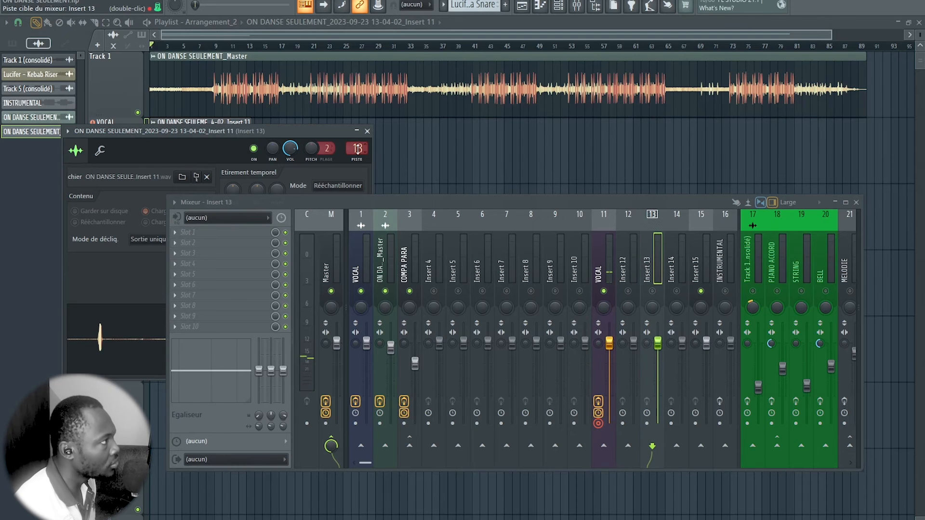
{"action": "left_click", "coordinate": [368, 131]}
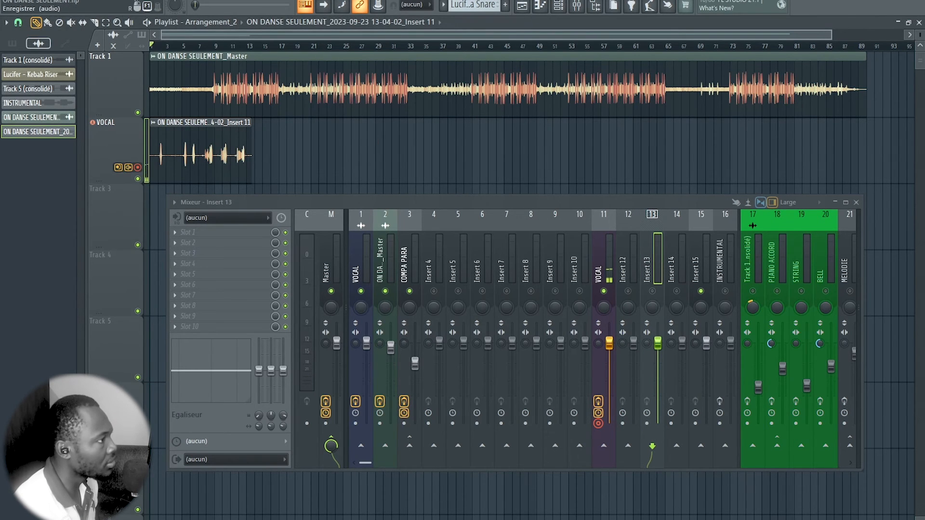
{"action": "left_click", "coordinate": [653, 292]}
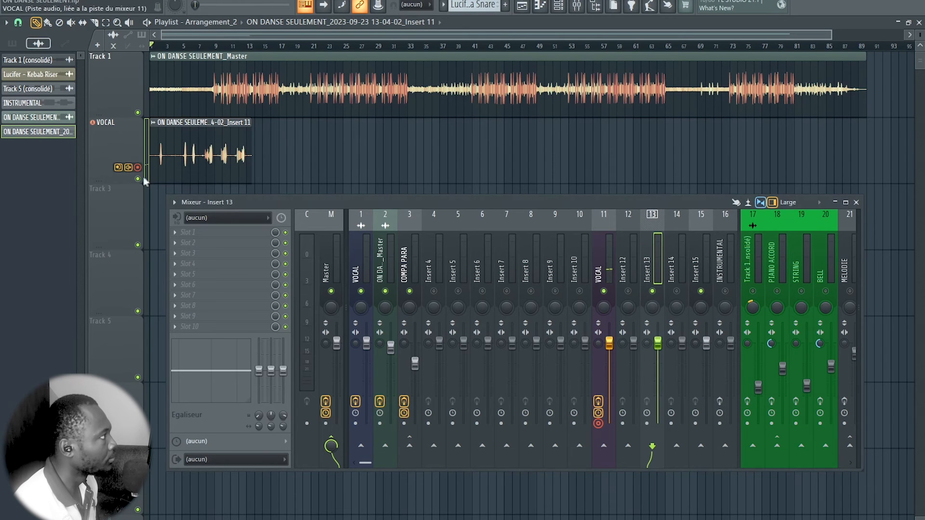
Step: Mute Track 1 and play the recorded vocal on its own, then stop playback
{"action": "left_click", "coordinate": [137, 113]}
{"action": "key", "text": "space"}
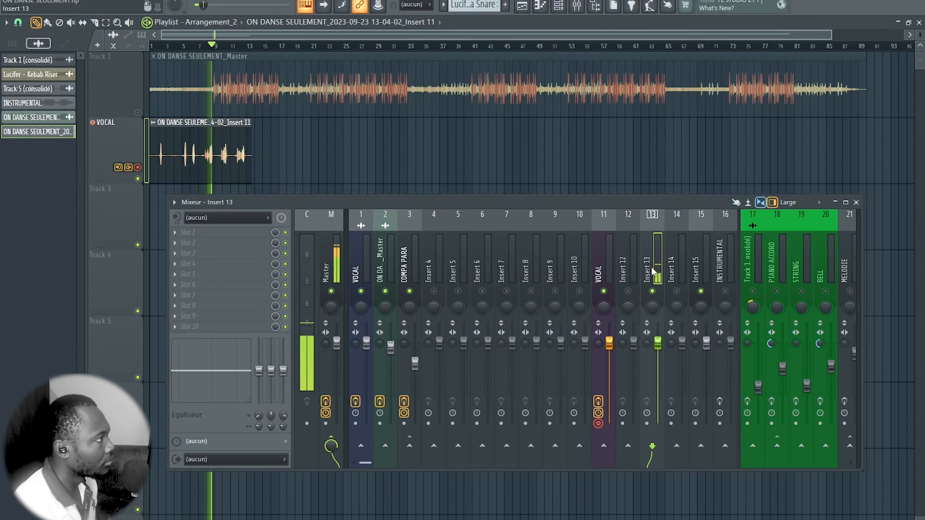
{"action": "key", "text": "space"}
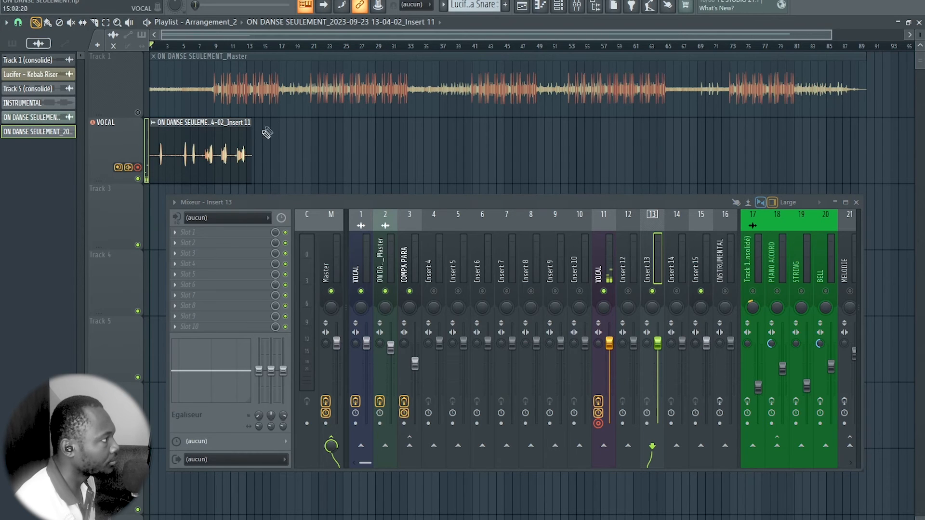
Step: Select the VOCAL insert on mixer track 11, then move the recorded clip to Track 3 of the playlist and mute it
{"action": "left_click", "coordinate": [358, 263]}
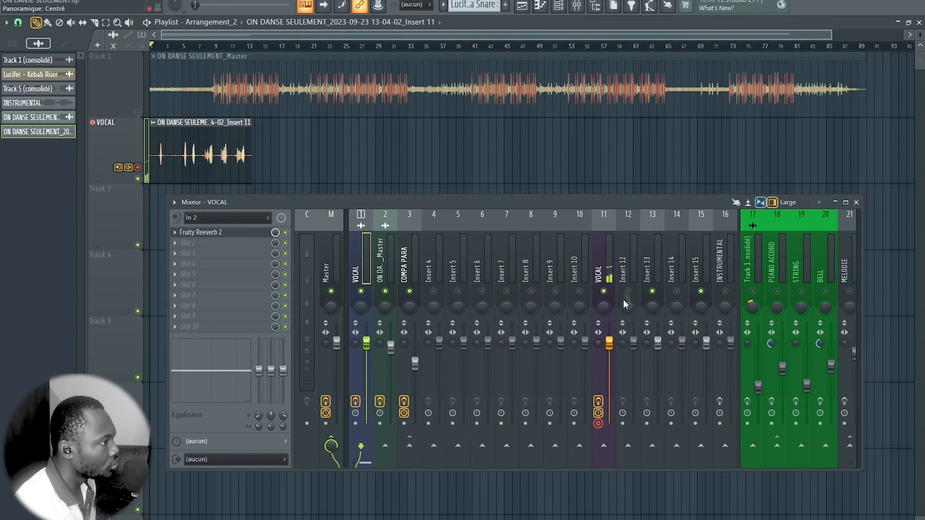
{"action": "left_click", "coordinate": [611, 289]}
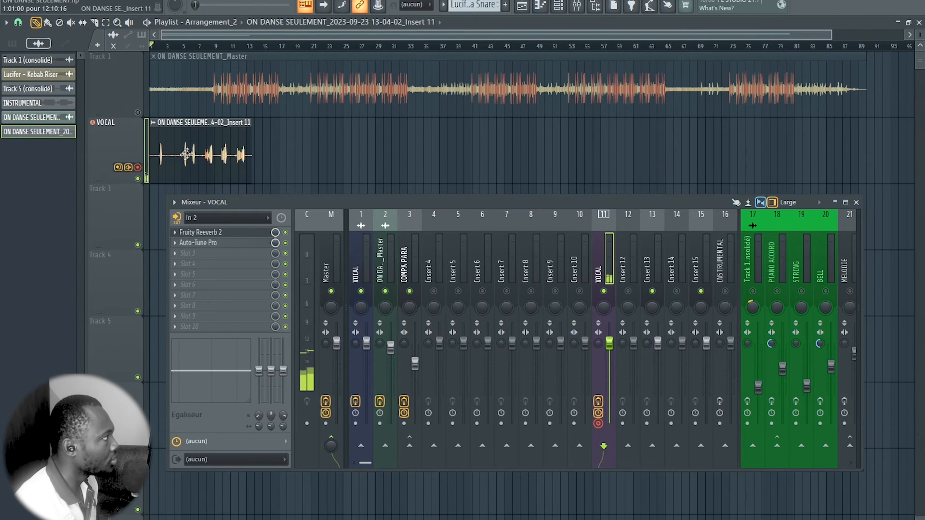
{"action": "right_click", "coordinate": [41, 134]}
{"action": "left_click", "coordinate": [161, 132]}
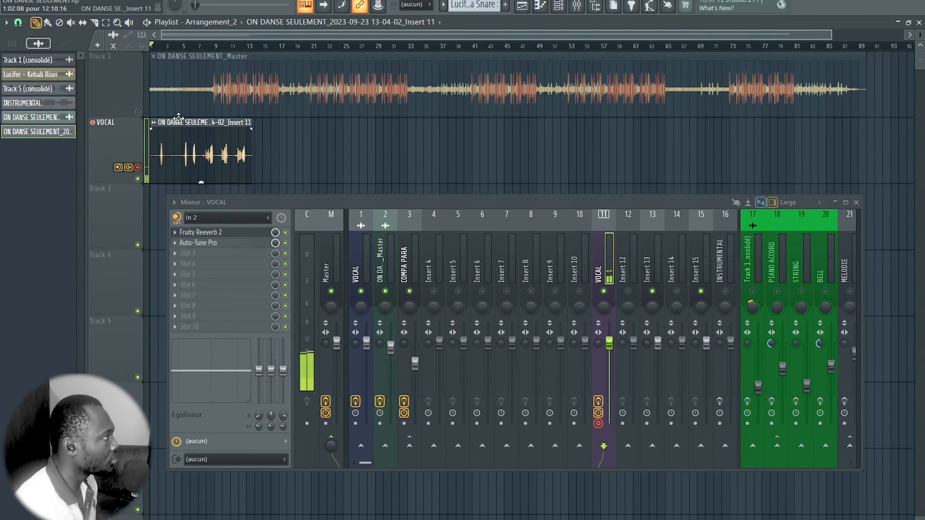
{"action": "left_click_drag", "start_coordinate": [172, 122], "coordinate": [161, 191]}
{"action": "left_click", "coordinate": [70, 23]}
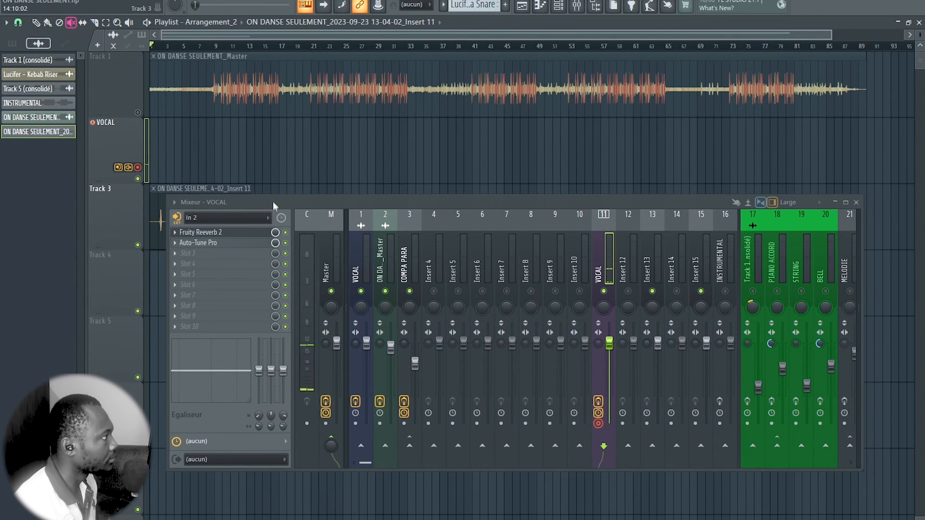
{"action": "left_click_drag", "start_coordinate": [273, 200], "coordinate": [257, 265]}
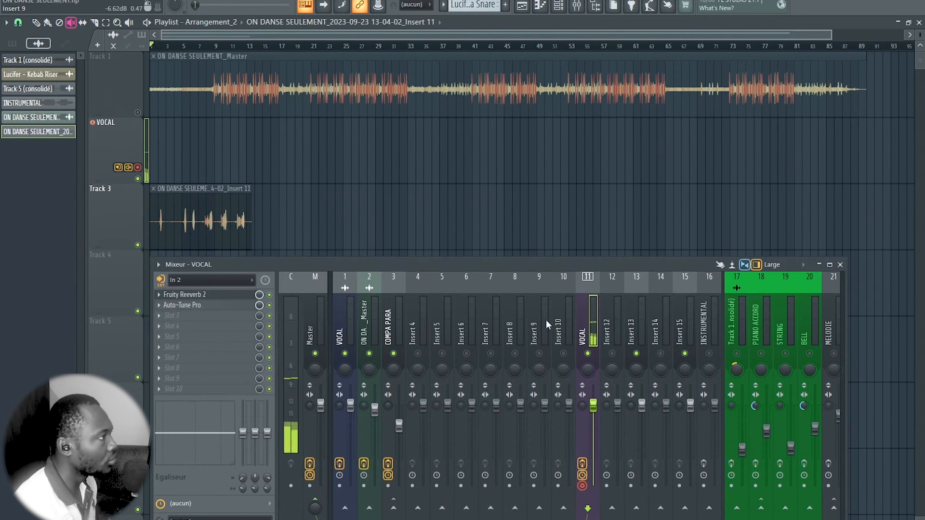
Step: Enable recording of audio into the playlist as an audio clip and set the VOCAL insert to record Post EQ
{"action": "left_click", "coordinate": [137, 6]}
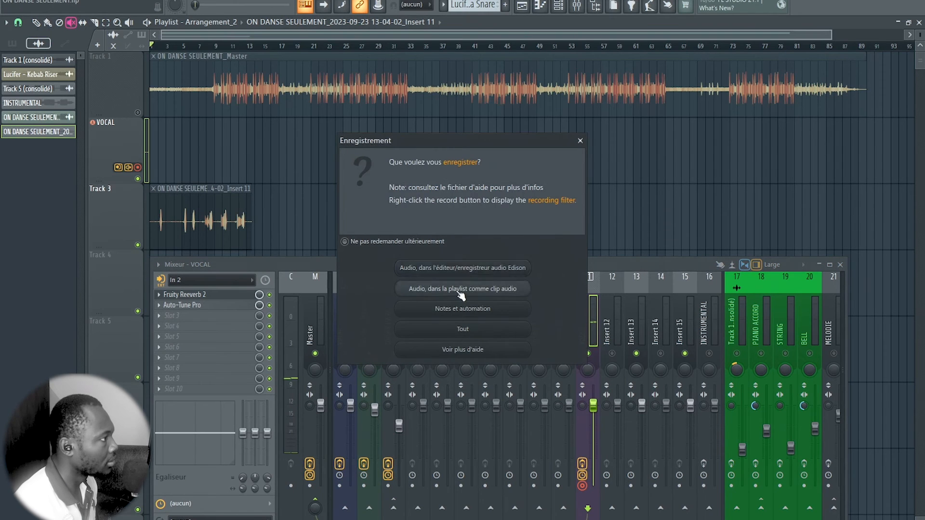
{"action": "left_click", "coordinate": [459, 289]}
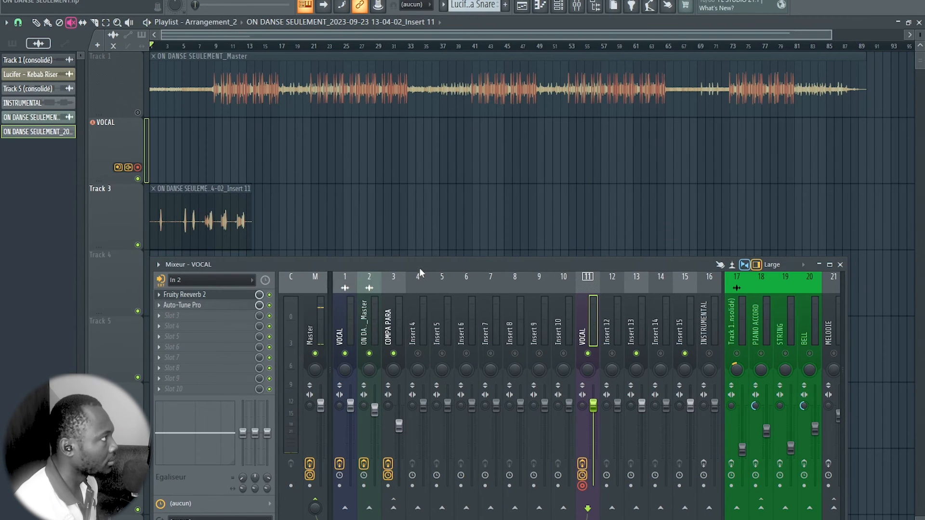
{"action": "left_click", "coordinate": [162, 282]}
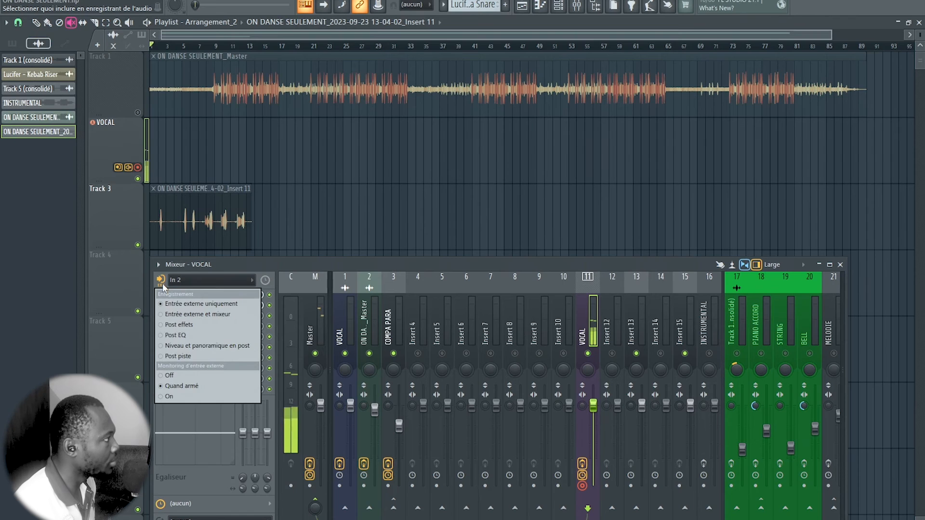
{"action": "left_click", "coordinate": [159, 335]}
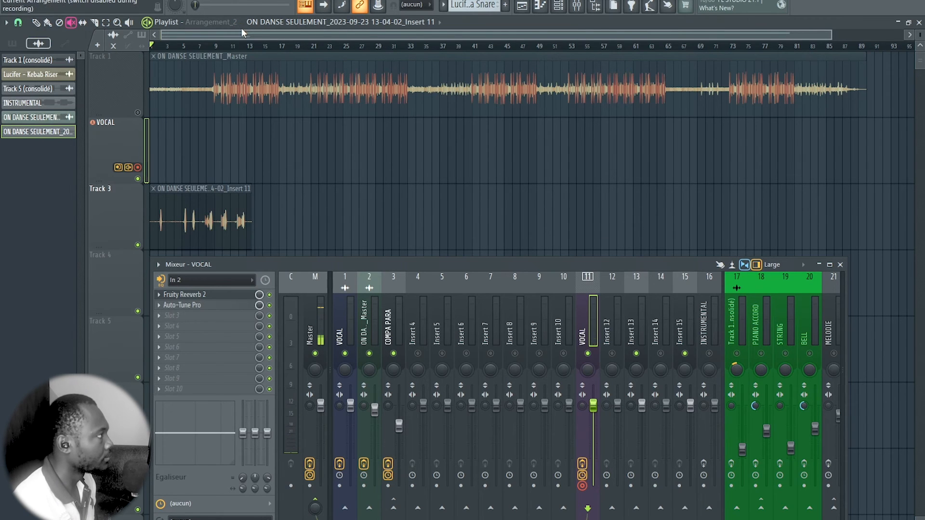
Step: Unmute Track 1 and record a second vocal take, resetting the VOCAL insert's send level to the Master during it
{"action": "left_click", "coordinate": [138, 114]}
{"action": "key", "text": "space"}
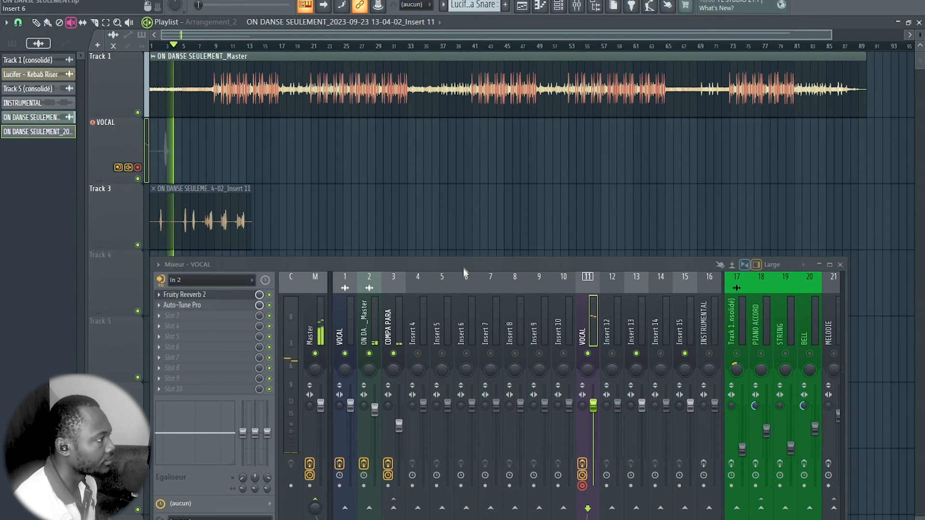
{"action": "left_click_drag", "start_coordinate": [463, 266], "coordinate": [451, 143]}
{"action": "right_click", "coordinate": [306, 385]}
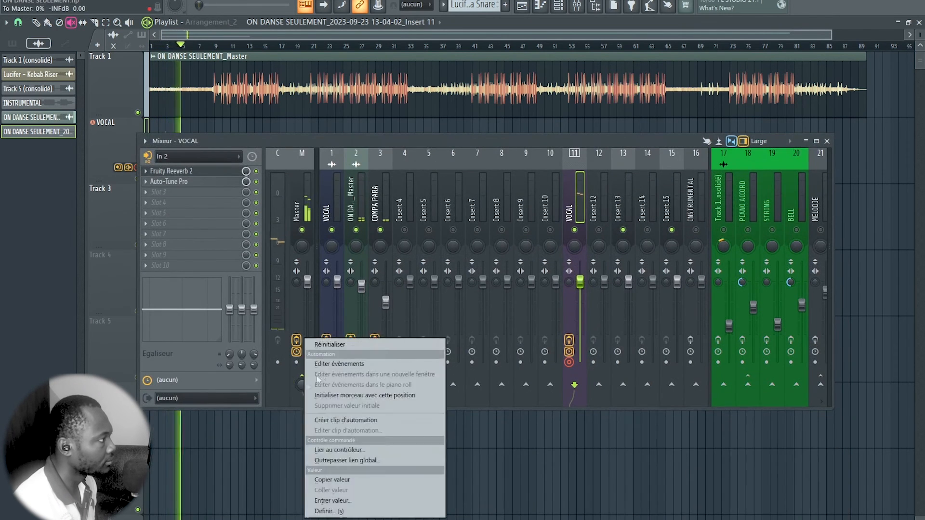
{"action": "left_click", "coordinate": [329, 347]}
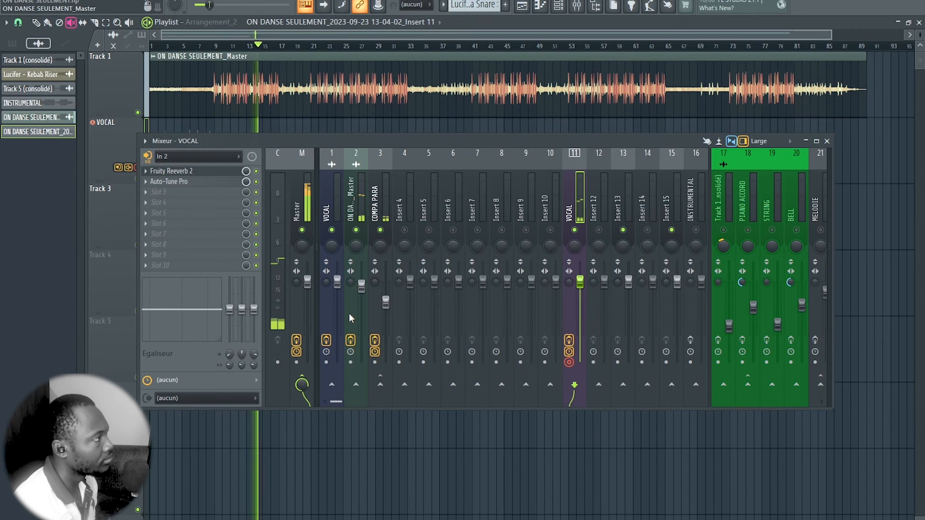
{"action": "key", "text": "space"}
{"action": "left_click_drag", "start_coordinate": [333, 144], "coordinate": [325, 230]}
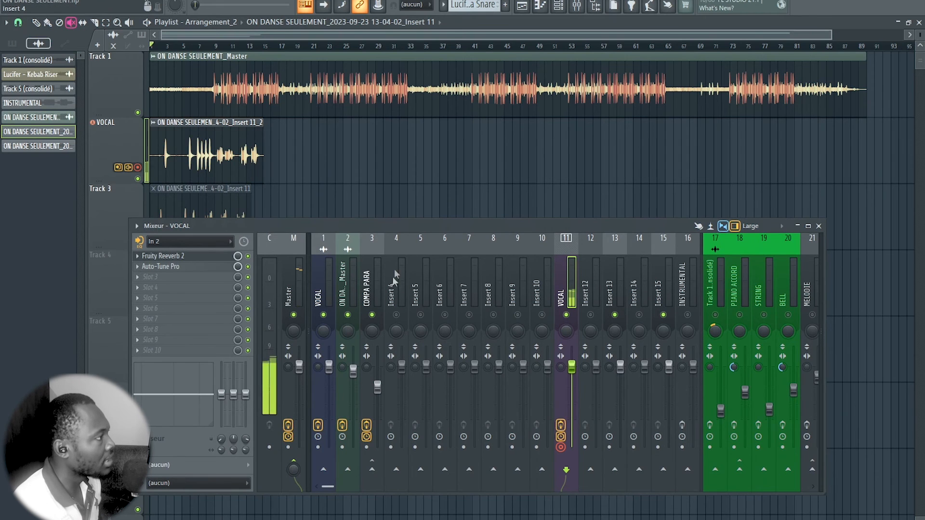
Step: Mute Track 1, route the second take's clip to mixer track 14 and unmute Insert 14
{"action": "left_click_drag", "start_coordinate": [829, 36], "coordinate": [499, 33]}
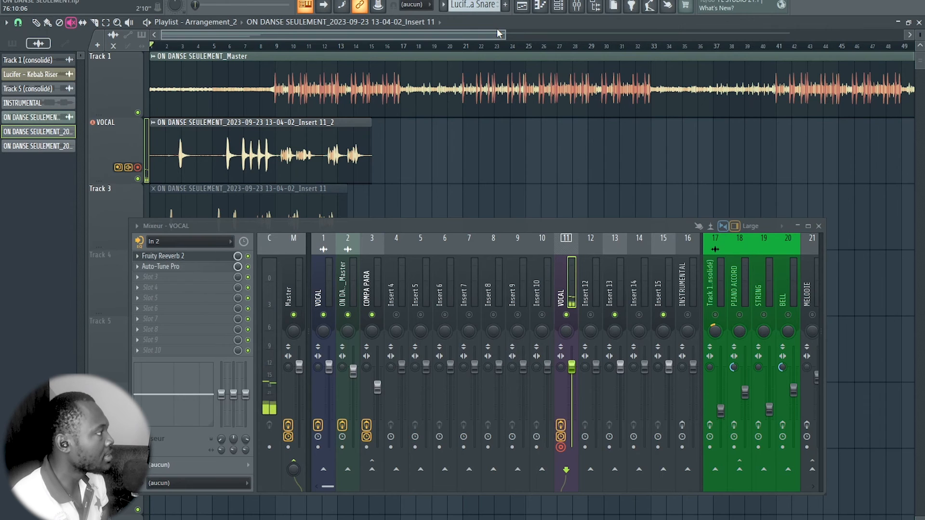
{"action": "left_click", "coordinate": [137, 112]}
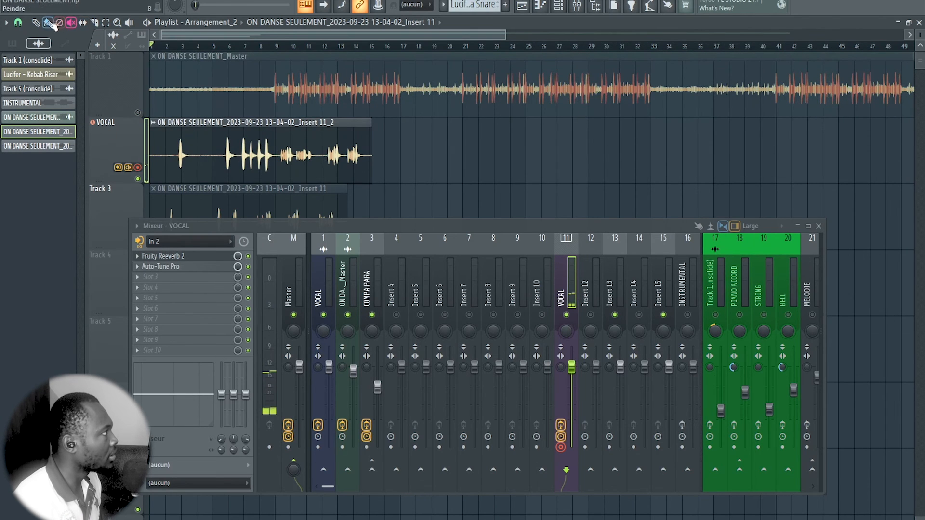
{"action": "left_click", "coordinate": [37, 26]}
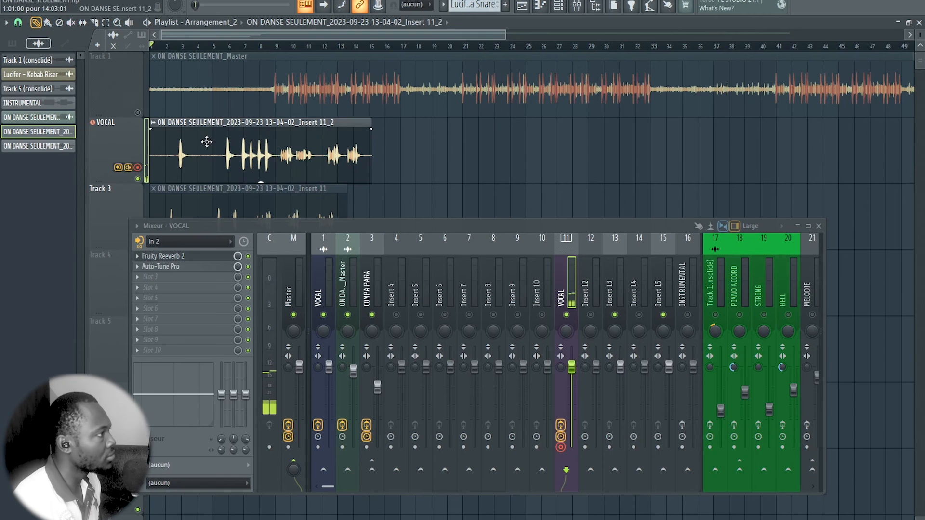
{"action": "double_click", "coordinate": [206, 141]}
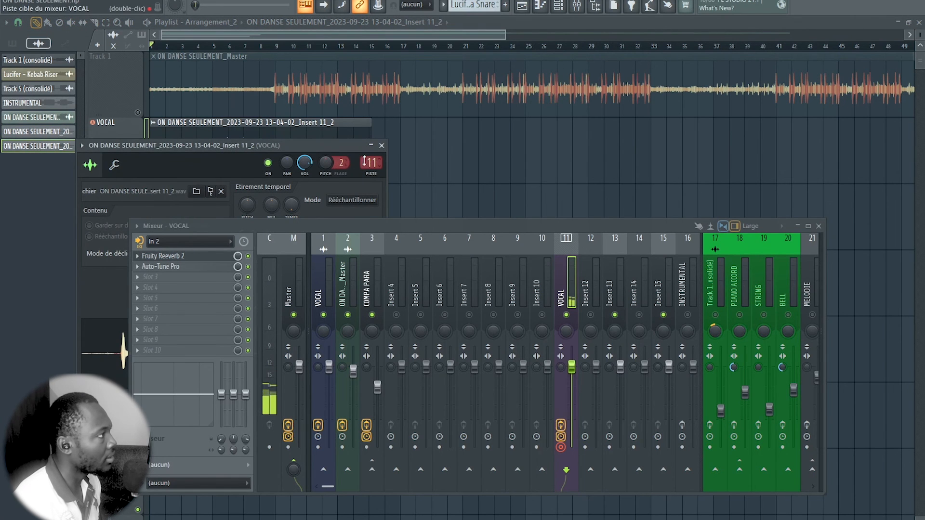
{"action": "left_click_drag", "start_coordinate": [371, 163], "coordinate": [371, 152]}
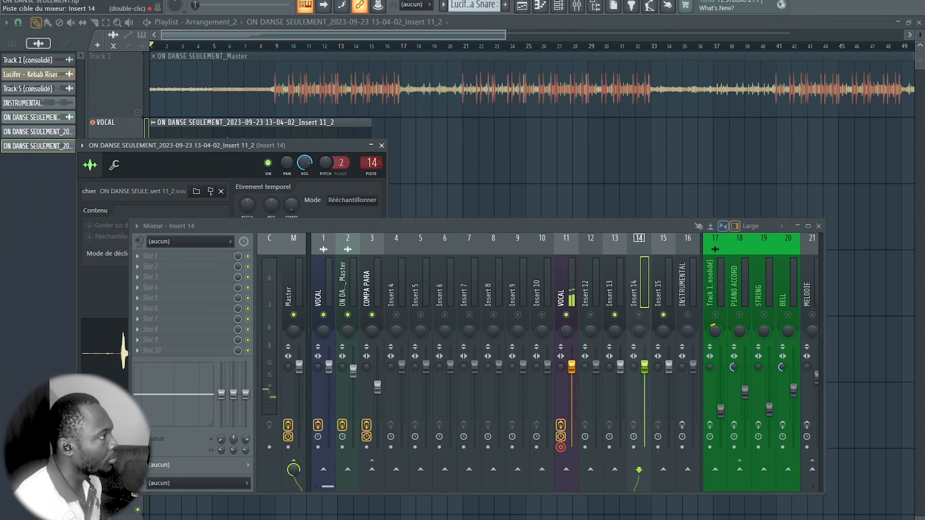
{"action": "left_click", "coordinate": [381, 146]}
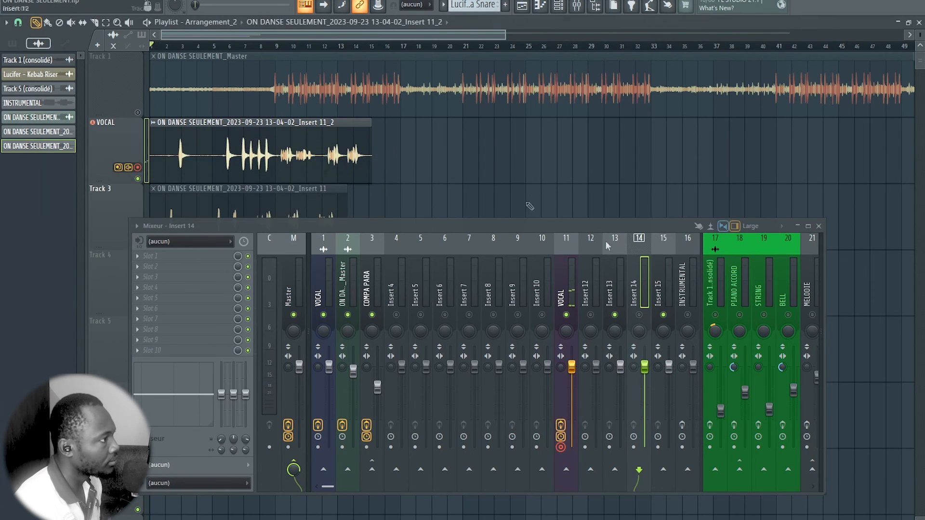
{"action": "left_click", "coordinate": [640, 315]}
Step: Play back the second take from about bar 6, then uncover Track 3's clip by narrowing the mixer window
{"action": "key", "text": "space"}
{"action": "left_click", "coordinate": [232, 47]}
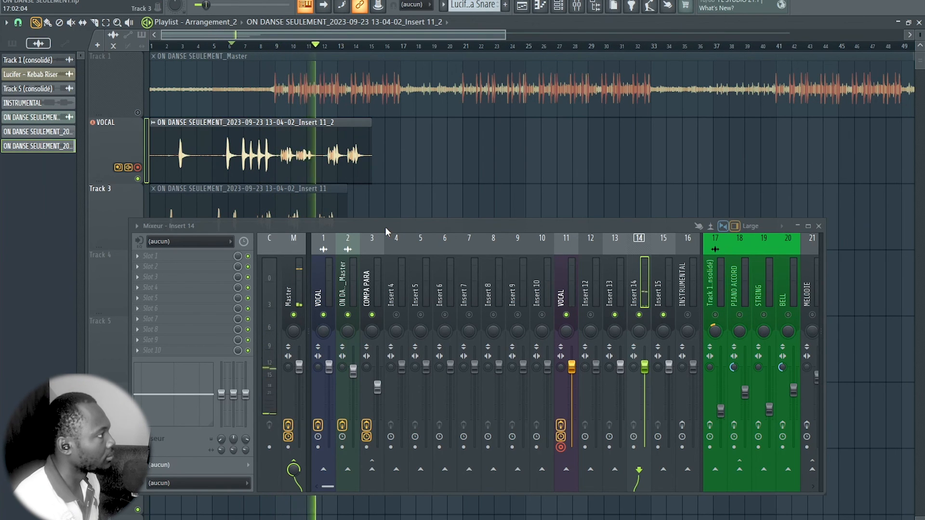
{"action": "key", "text": "space"}
{"action": "left_click_drag", "start_coordinate": [233, 46], "coordinate": [151, 47]}
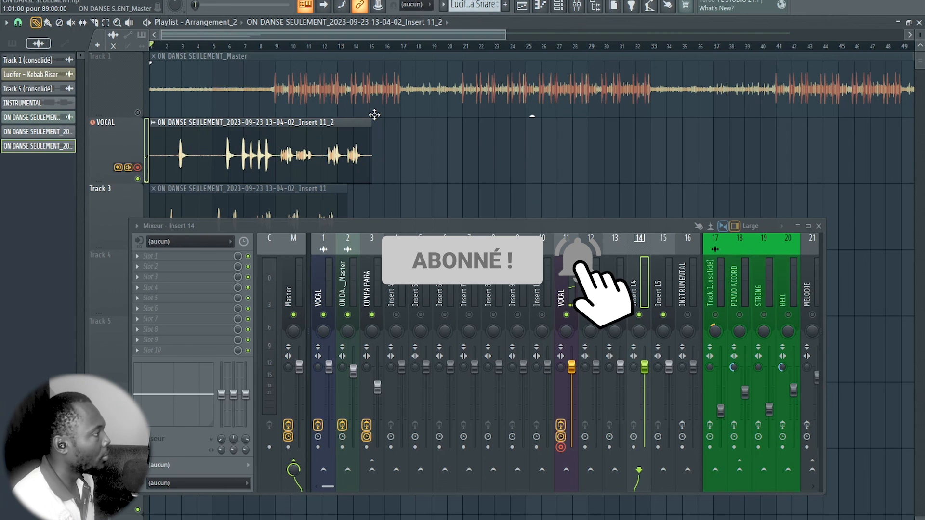
{"action": "left_click_drag", "start_coordinate": [126, 219], "coordinate": [401, 225]}
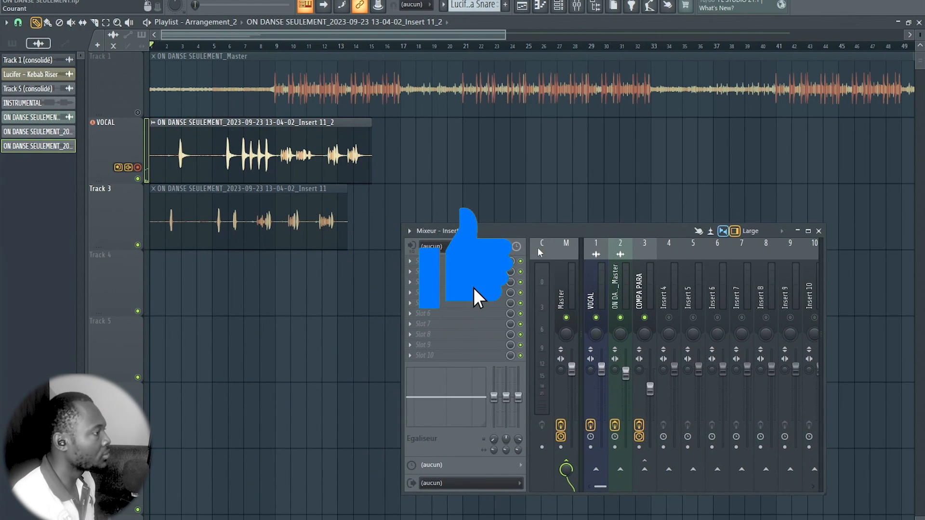